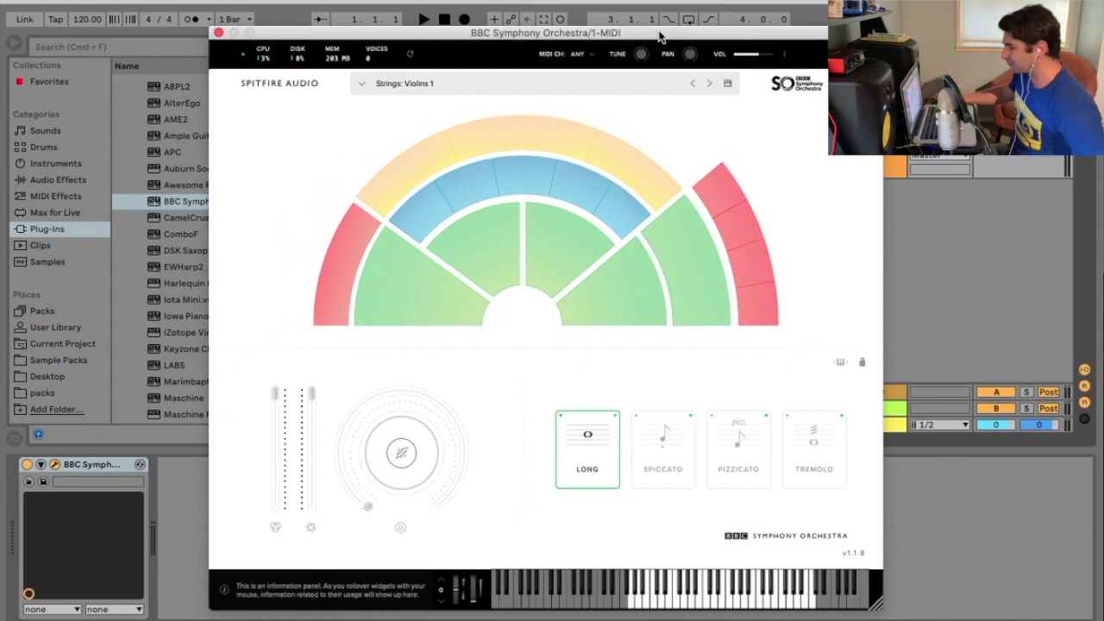
Step: Examine the descriptions of the string, woodwind, percussion and brass sections in the orchestra layout
mouse_move(421, 315)
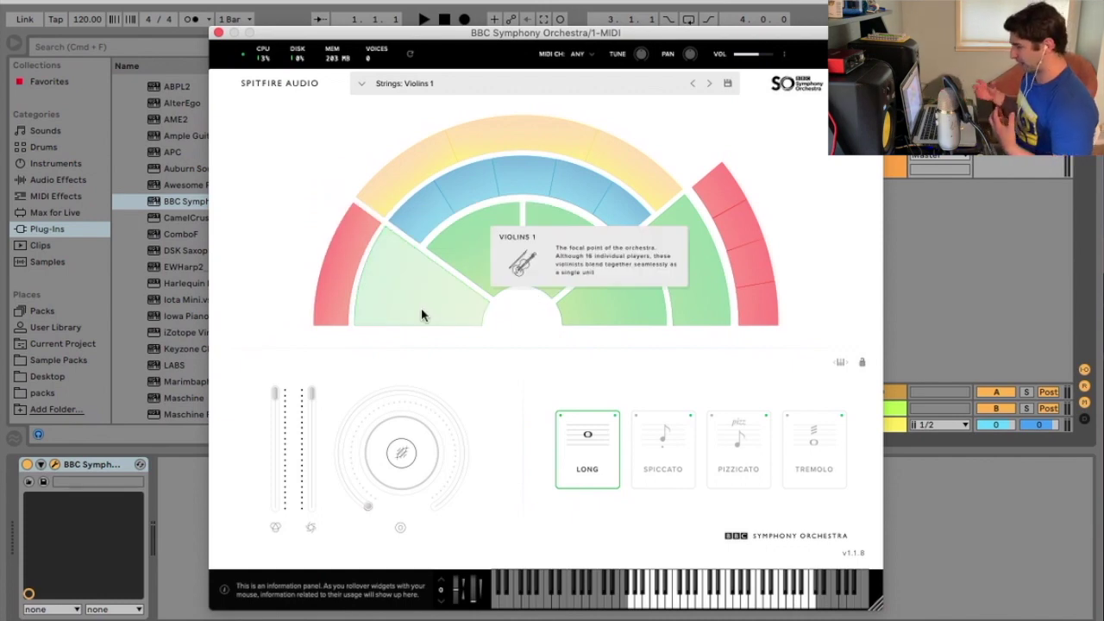
mouse_move(470, 256)
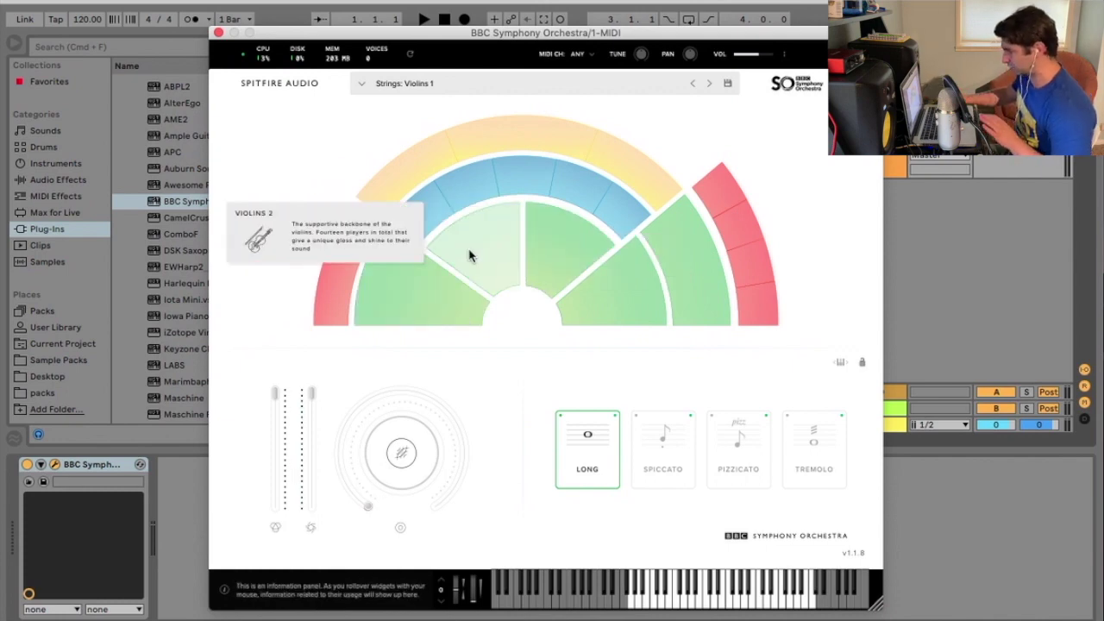
mouse_move(639, 296)
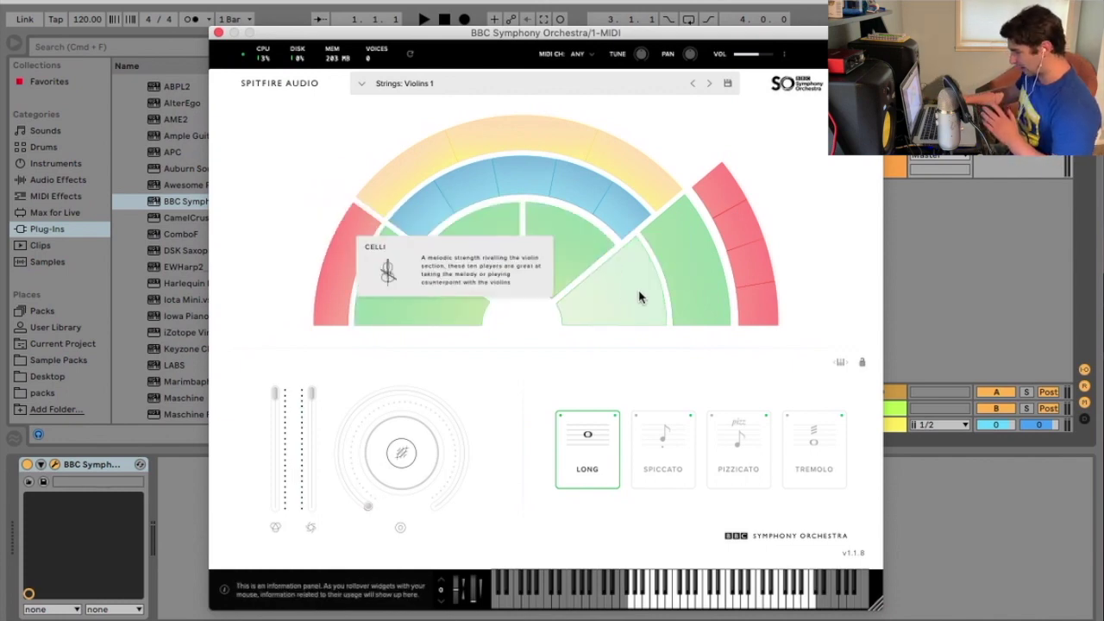
mouse_move(401, 295)
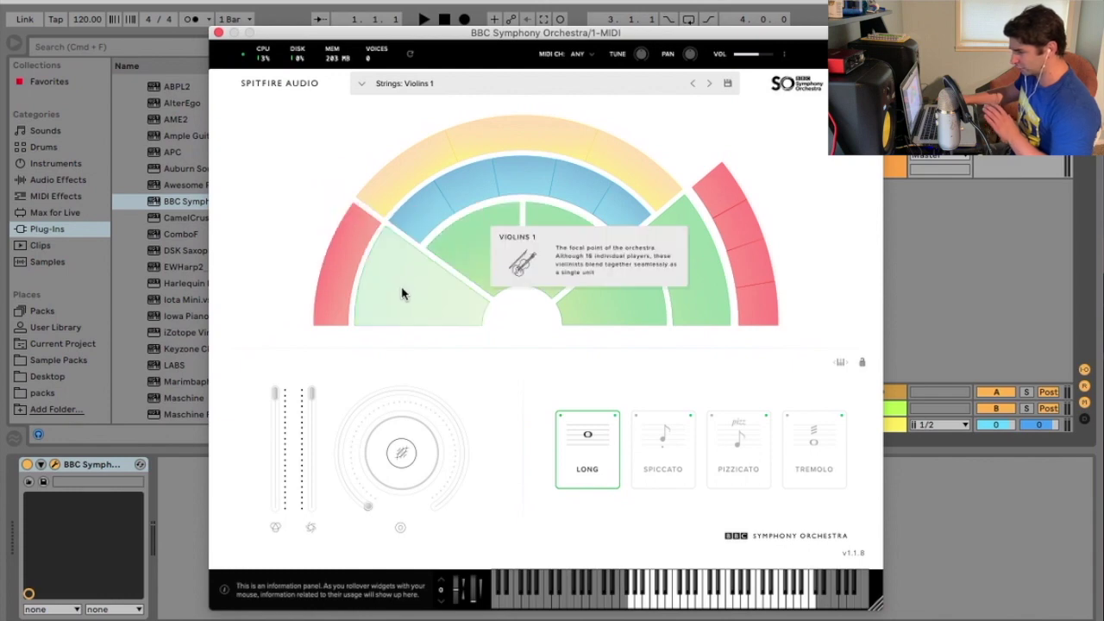
mouse_move(618, 213)
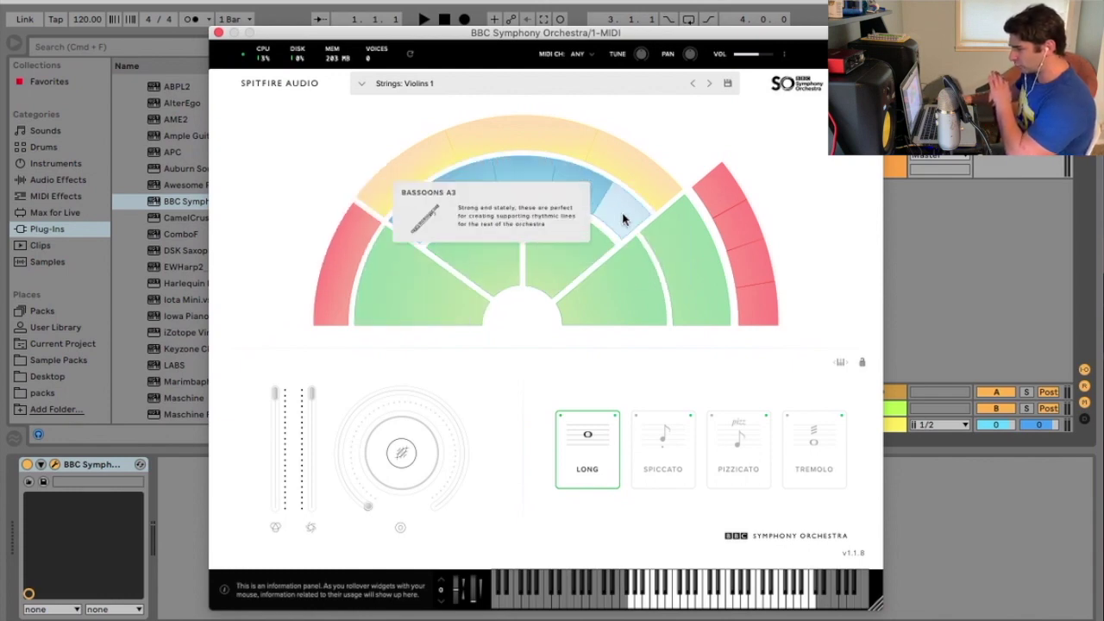
mouse_move(523, 138)
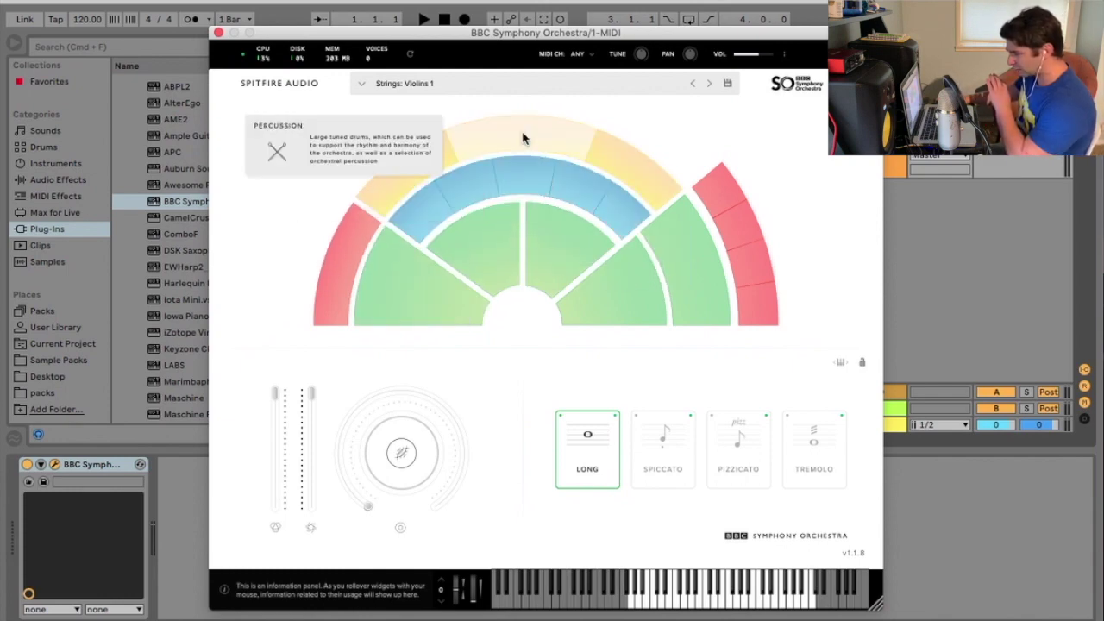
mouse_move(410, 172)
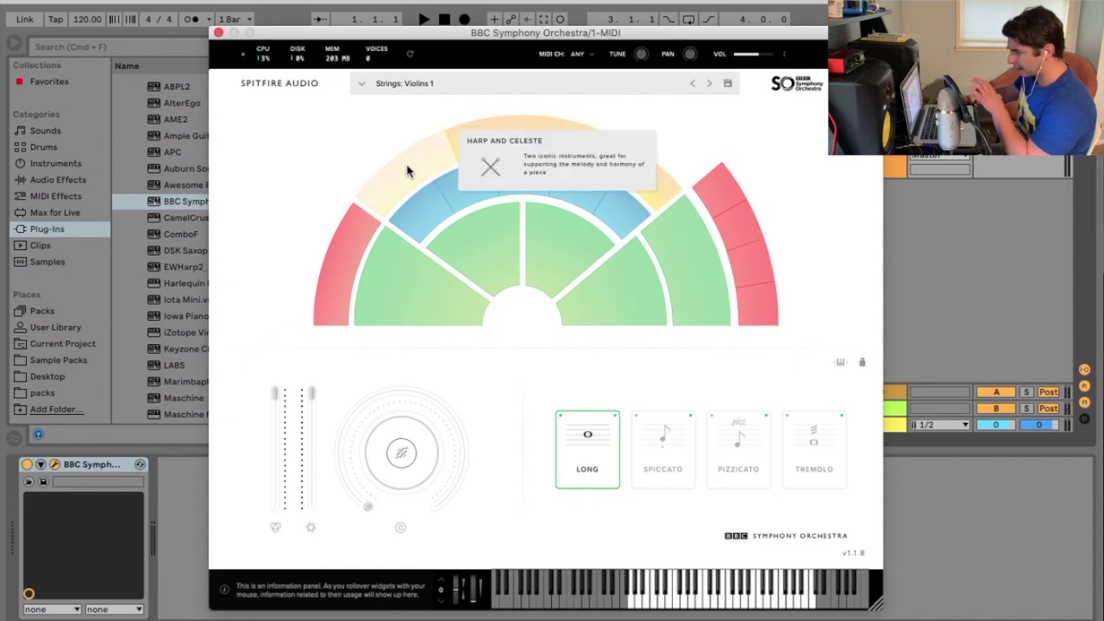
mouse_move(739, 200)
mouse_move(740, 228)
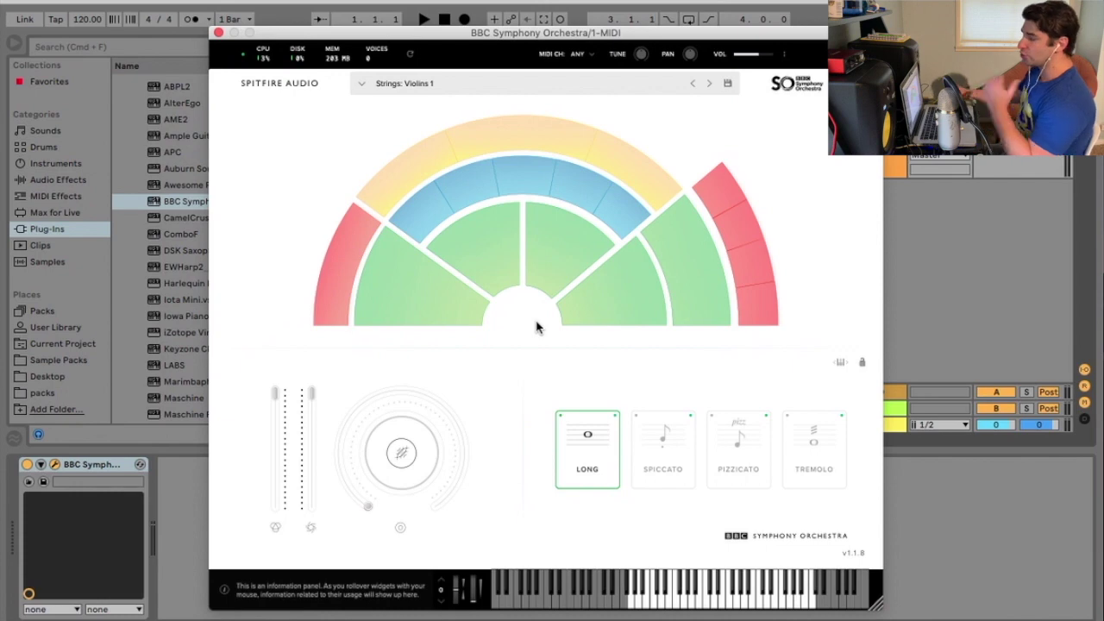
Step: Look through the full preset list and close it without loading another preset
left_click(362, 83)
left_click_drag(731, 117, 735, 75)
left_click(814, 168)
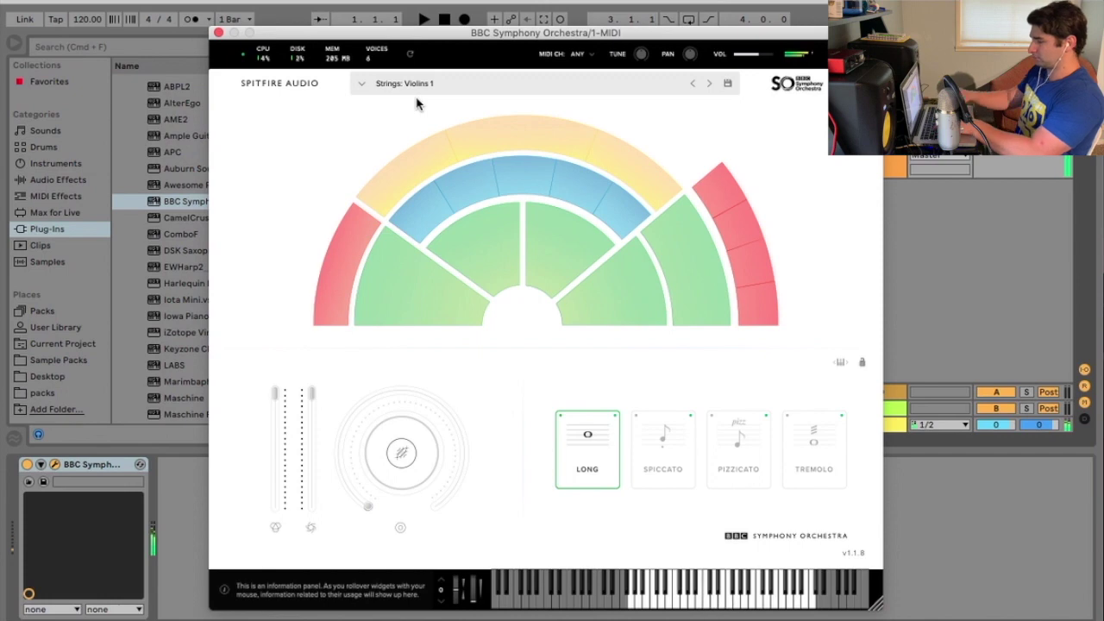
Step: Load the Celli, Violins 1 and Violins 2 sections in turn from the orchestra layout
mouse_move(612, 254)
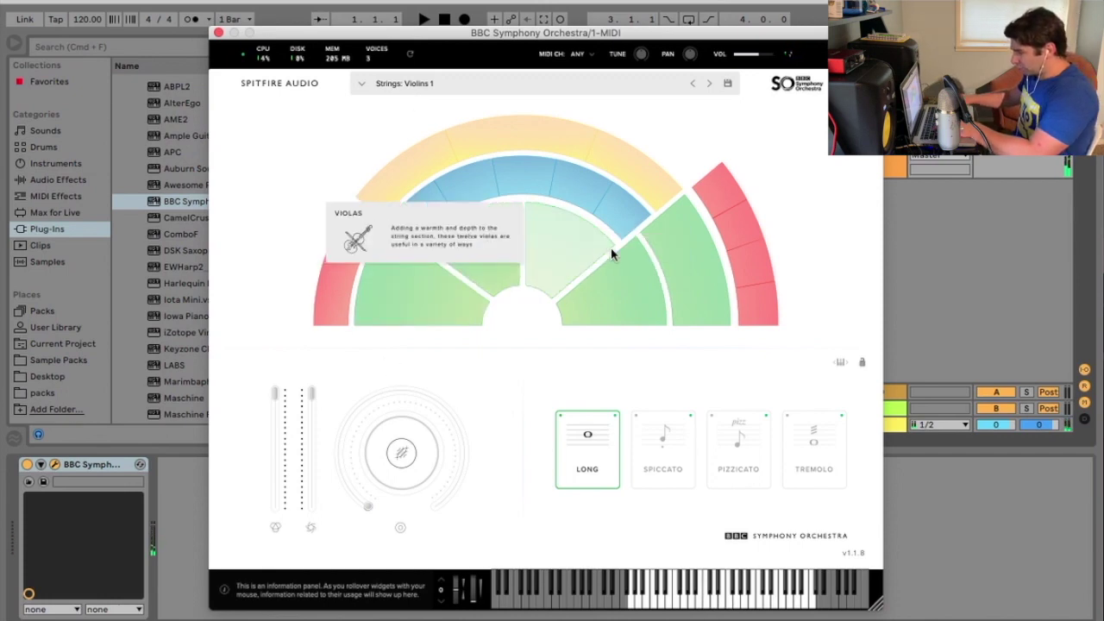
left_click(634, 289)
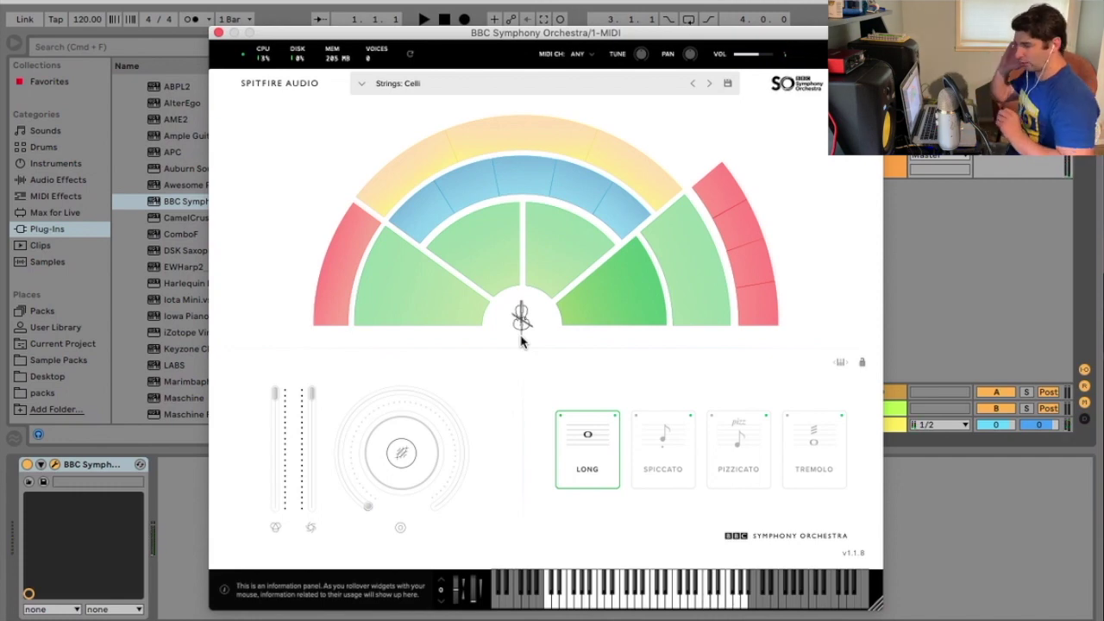
left_click(456, 307)
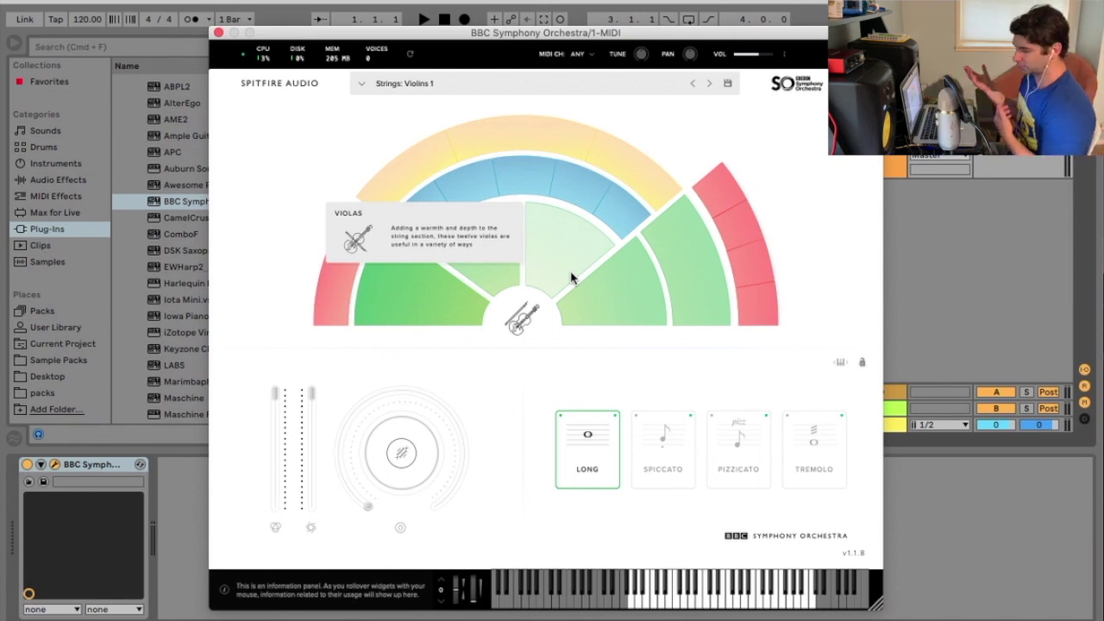
left_click(503, 272)
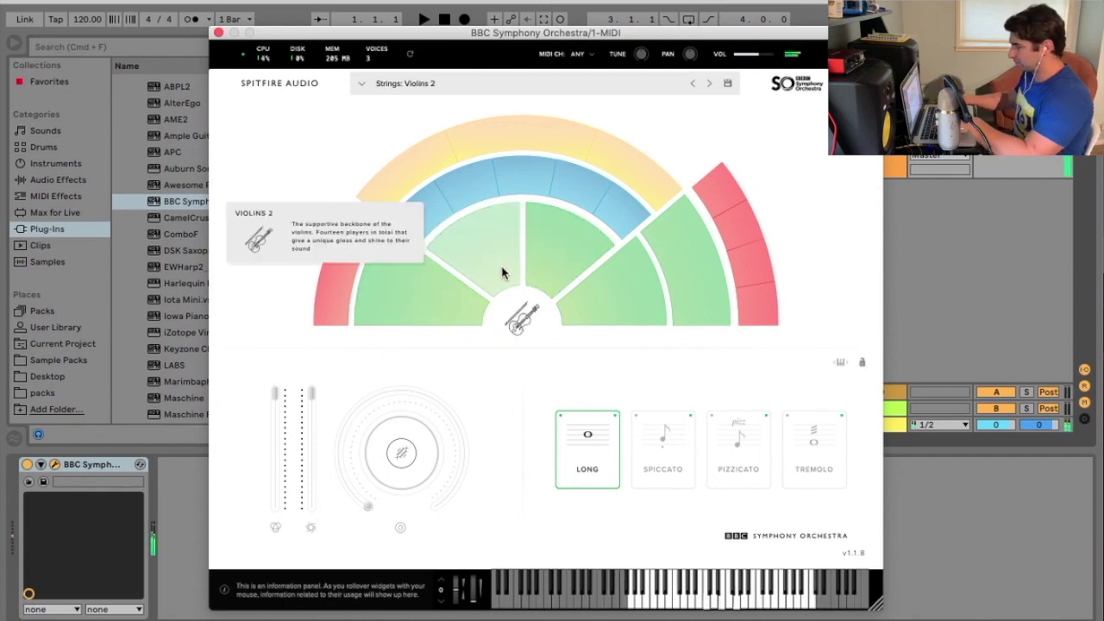
Step: Load the Violins 1 preset from the preset list and try its spiccato, pizzicato and tremolo techniques
left_click(469, 76)
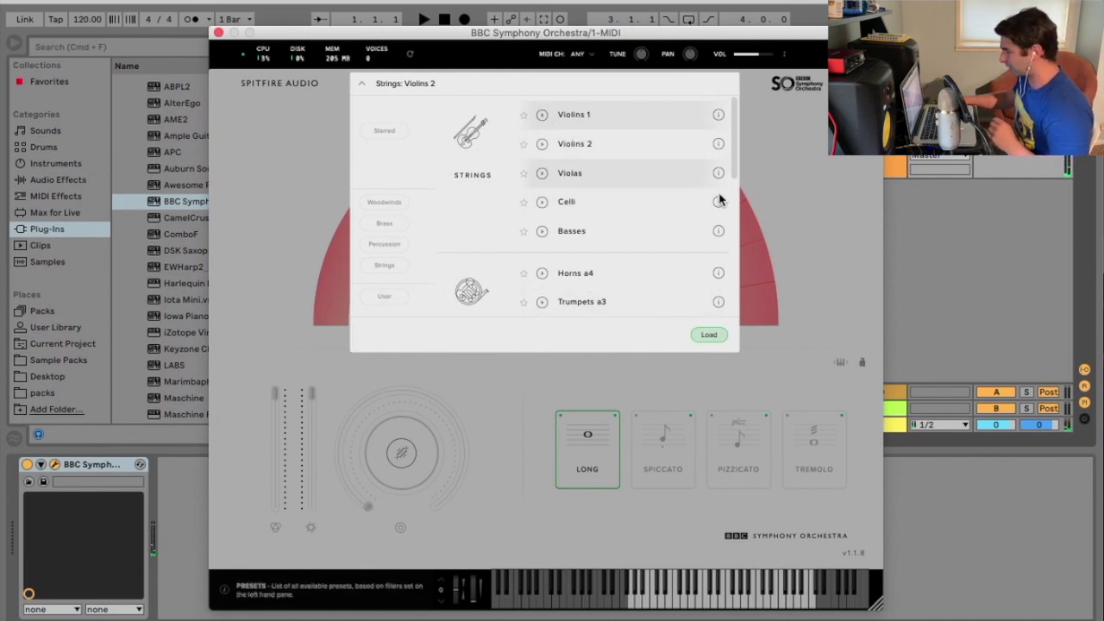
scroll(720, 212, "down", 10)
scroll(709, 293, "up", 10)
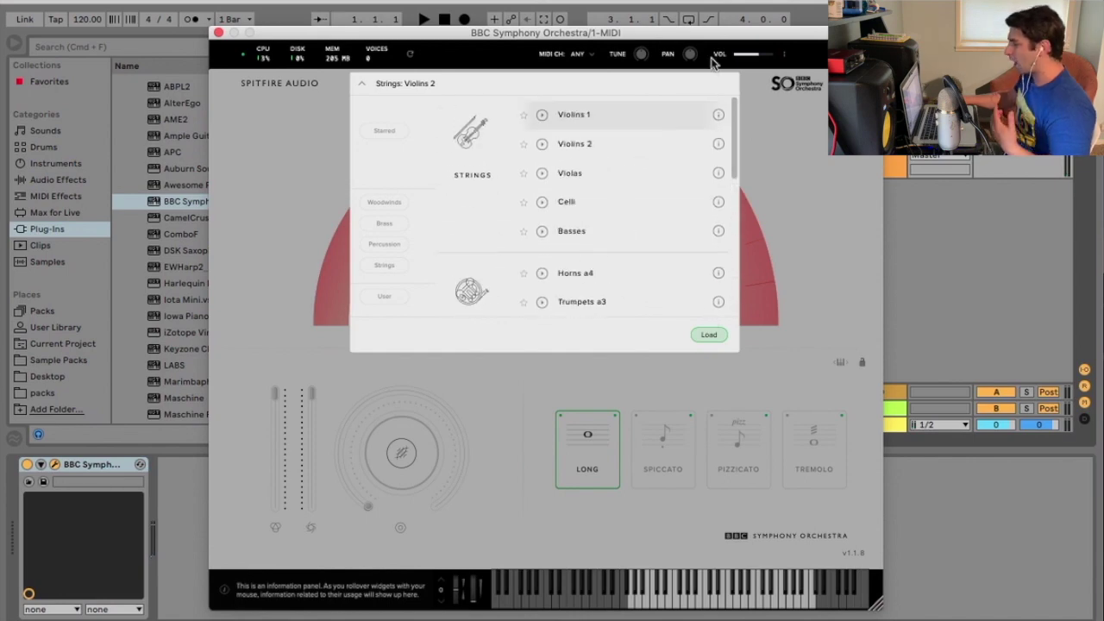
left_click(549, 115)
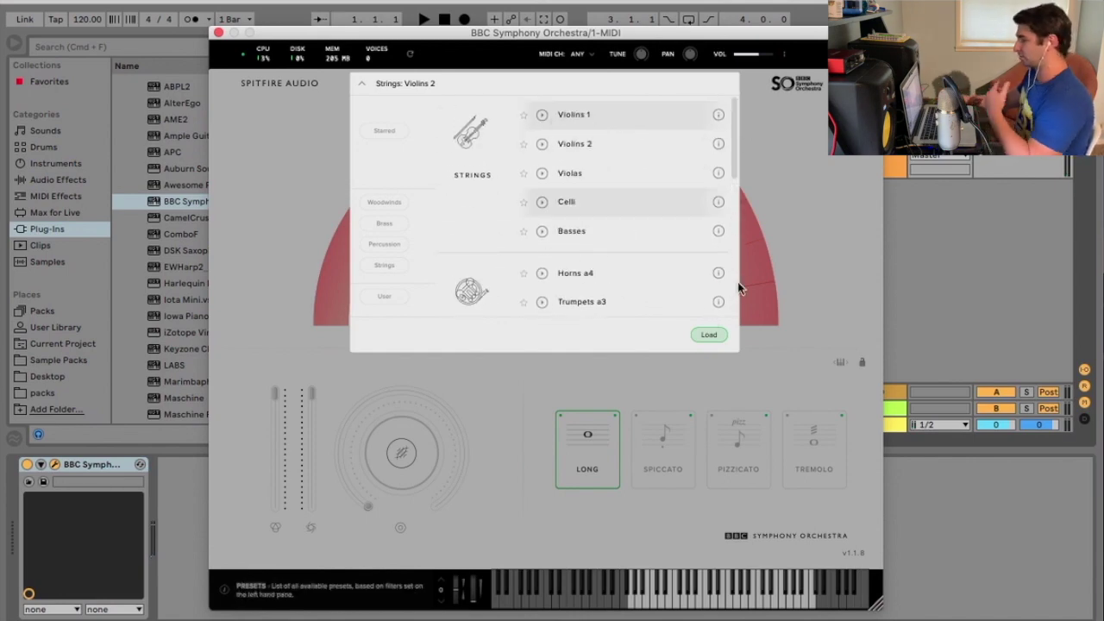
left_click(709, 335)
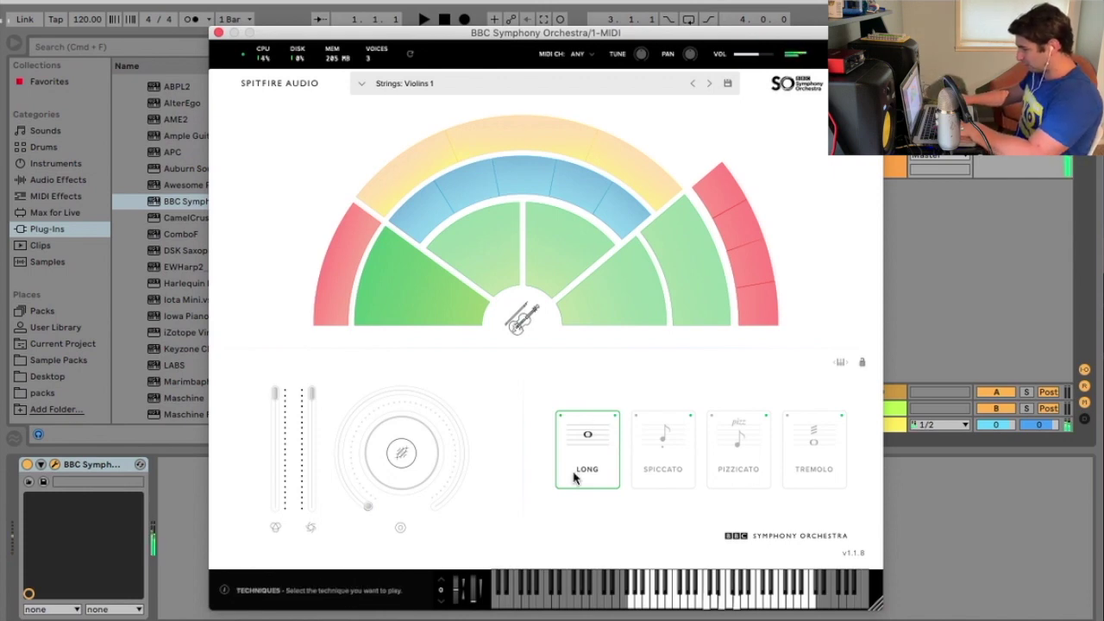
left_click(653, 457)
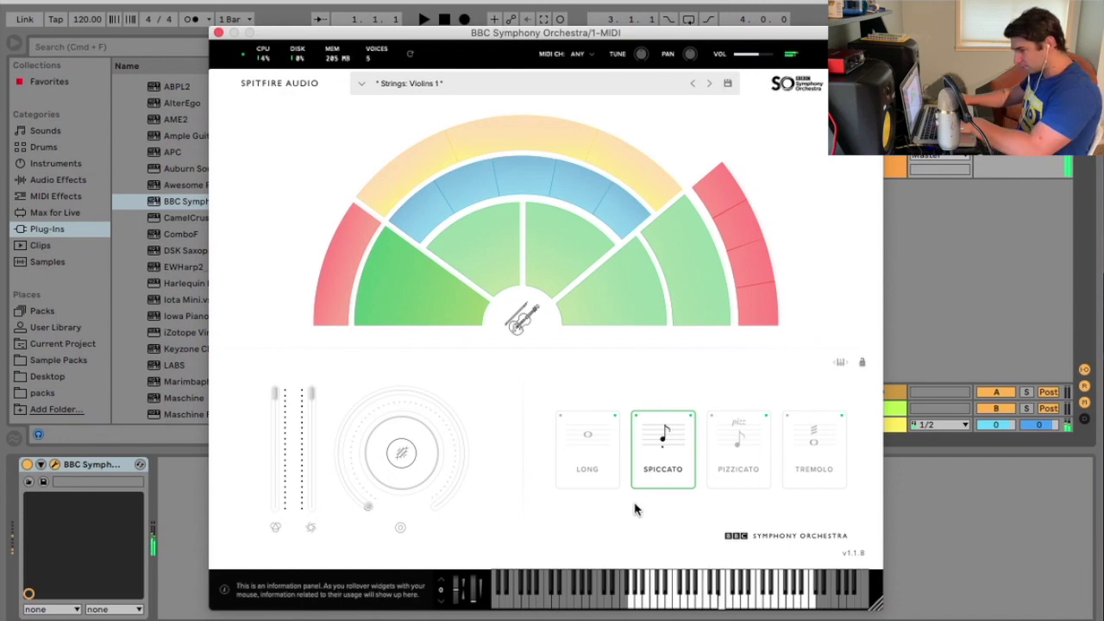
left_click(735, 453)
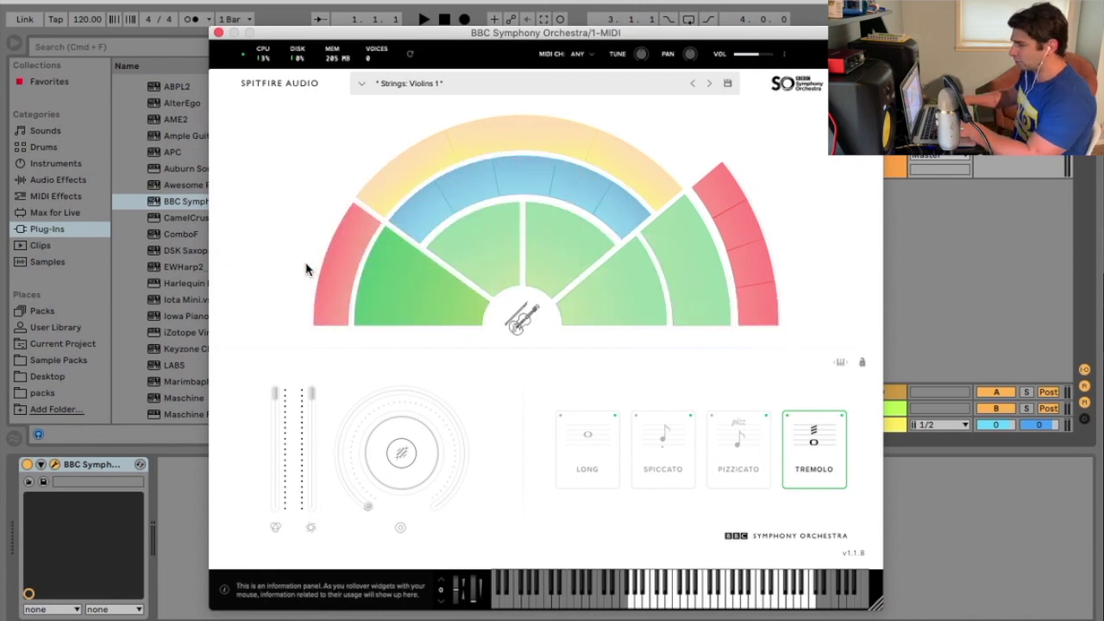
Step: Load the Horns a4 brass section and switch it to the staccatissimo technique
left_click(328, 271)
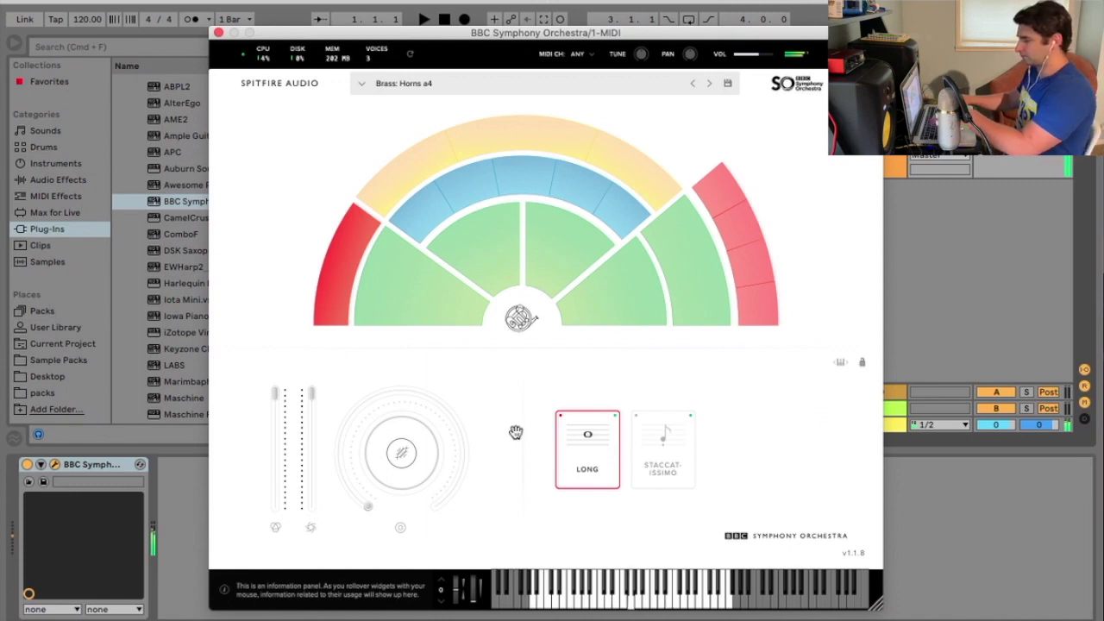
left_click(667, 442)
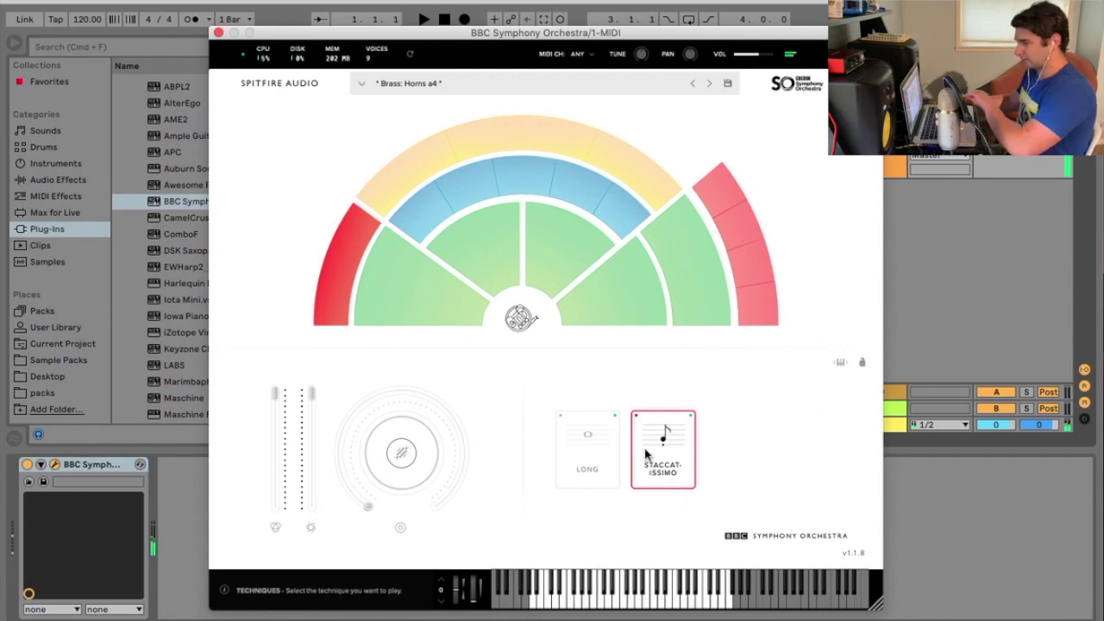
Step: Load the Violins 2 section and try its spiccato, pizzicato and tremolo techniques
mouse_move(441, 223)
left_click(477, 247)
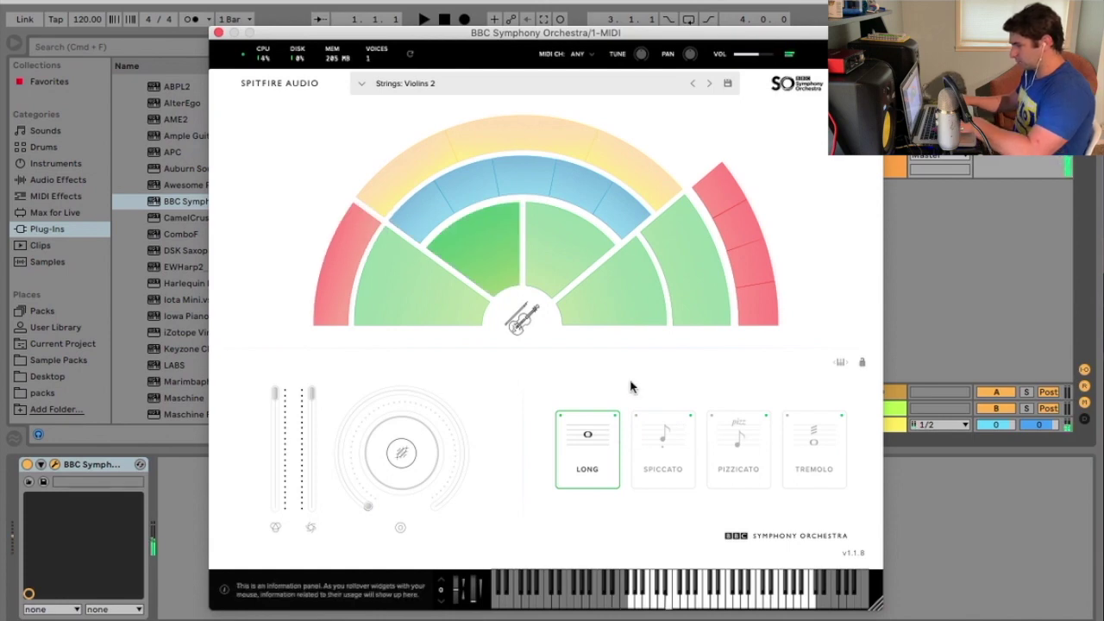
mouse_move(478, 226)
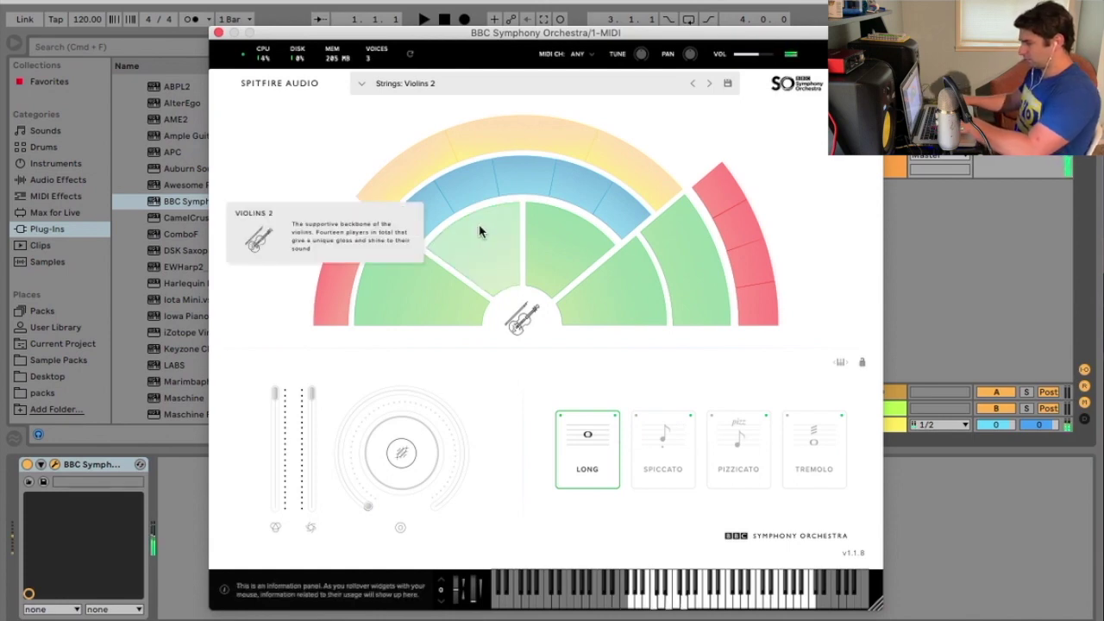
left_click(661, 450)
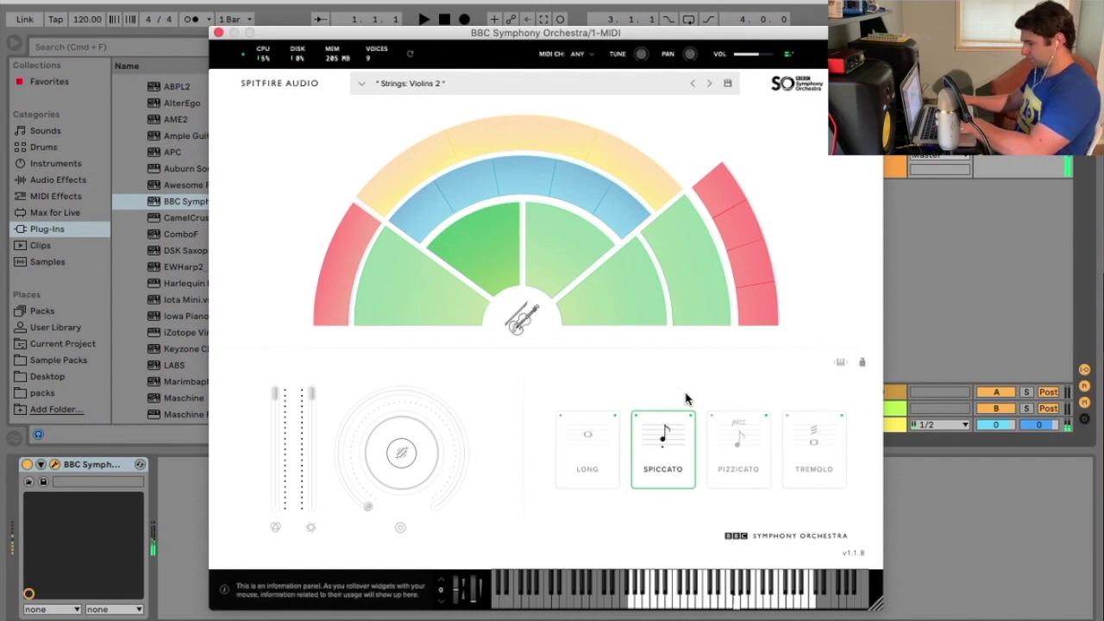
left_click(744, 462)
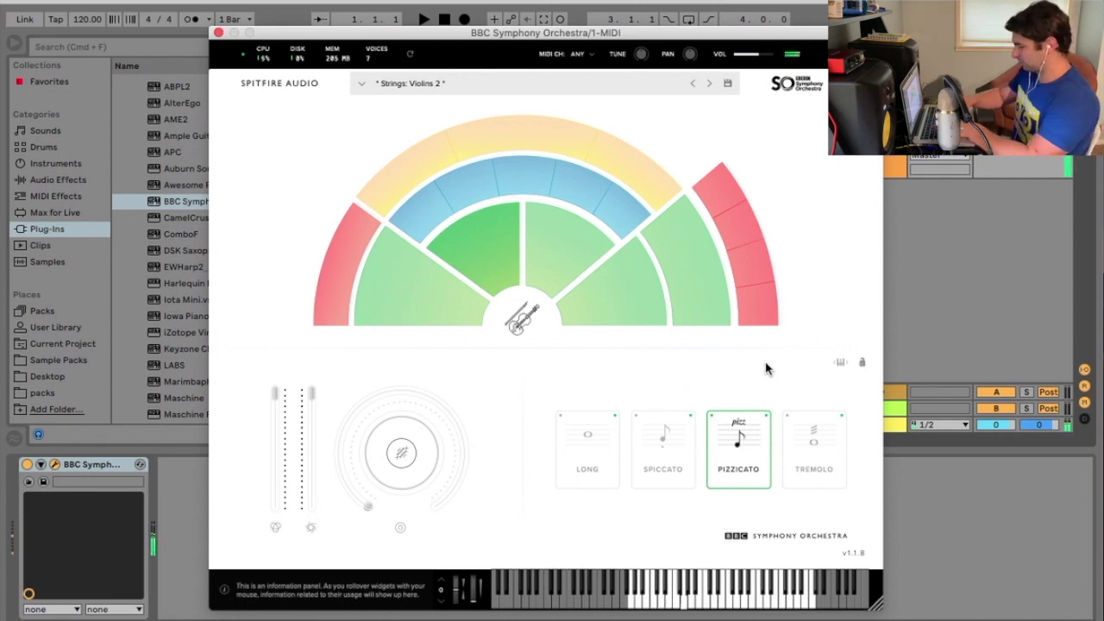
left_click(792, 447)
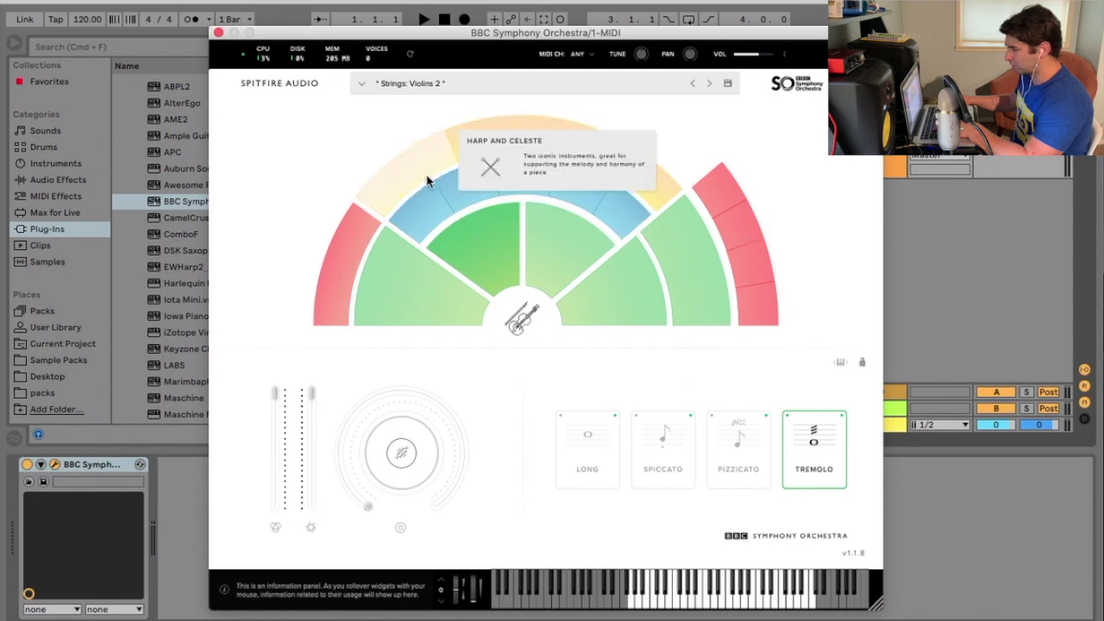
Step: Load the Piccolo and Flutes a3 woodwind sections in turn, switching each to the staccatissimo technique
left_click(411, 228)
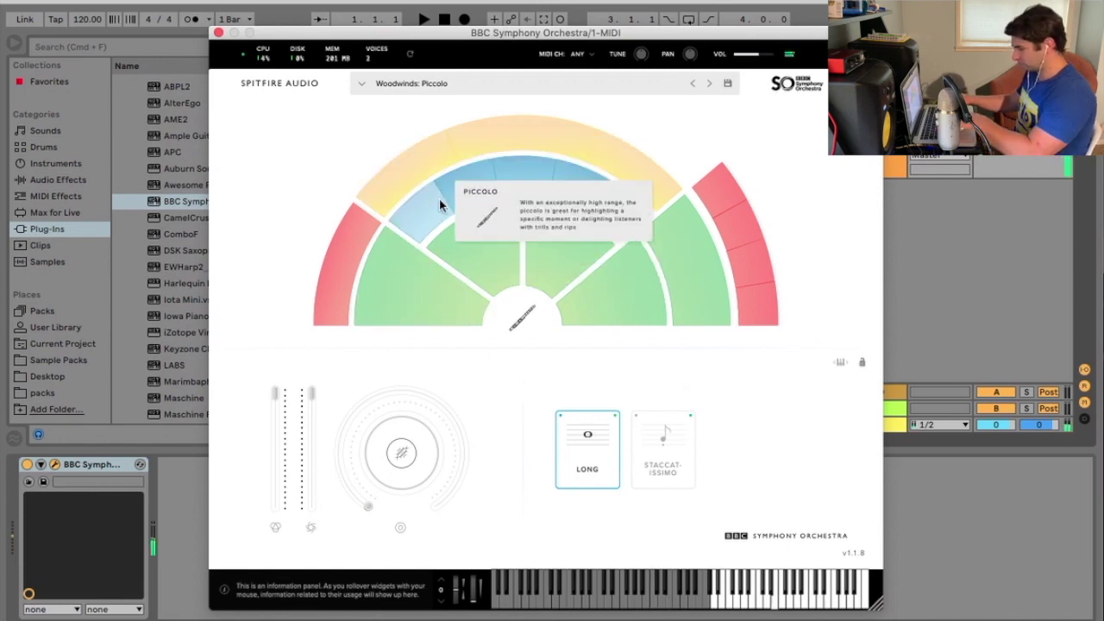
left_click(662, 466)
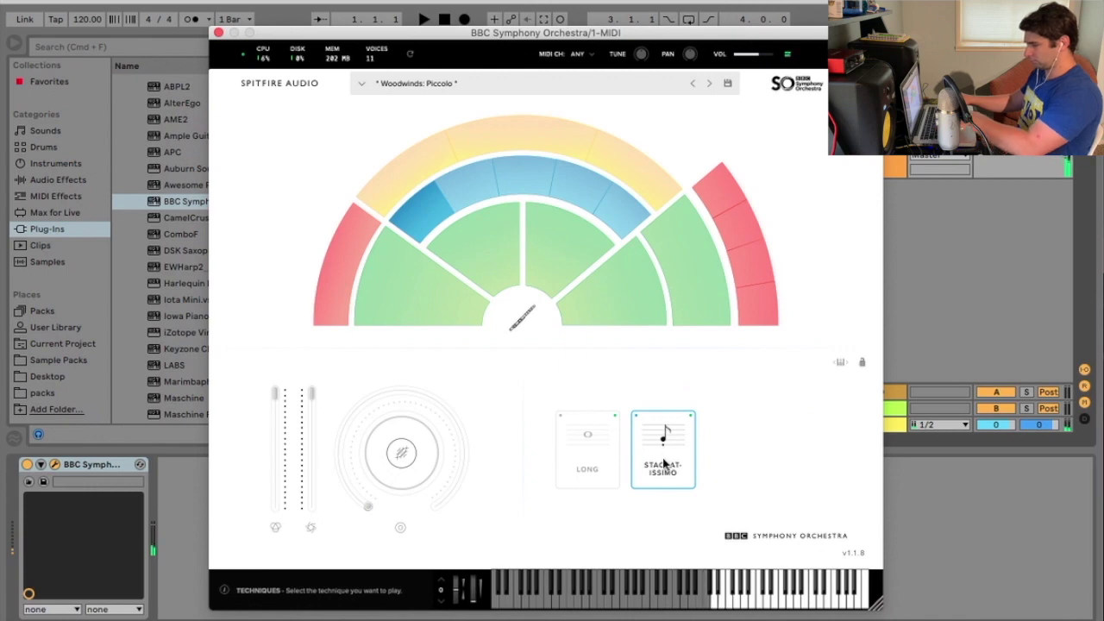
left_click(481, 193)
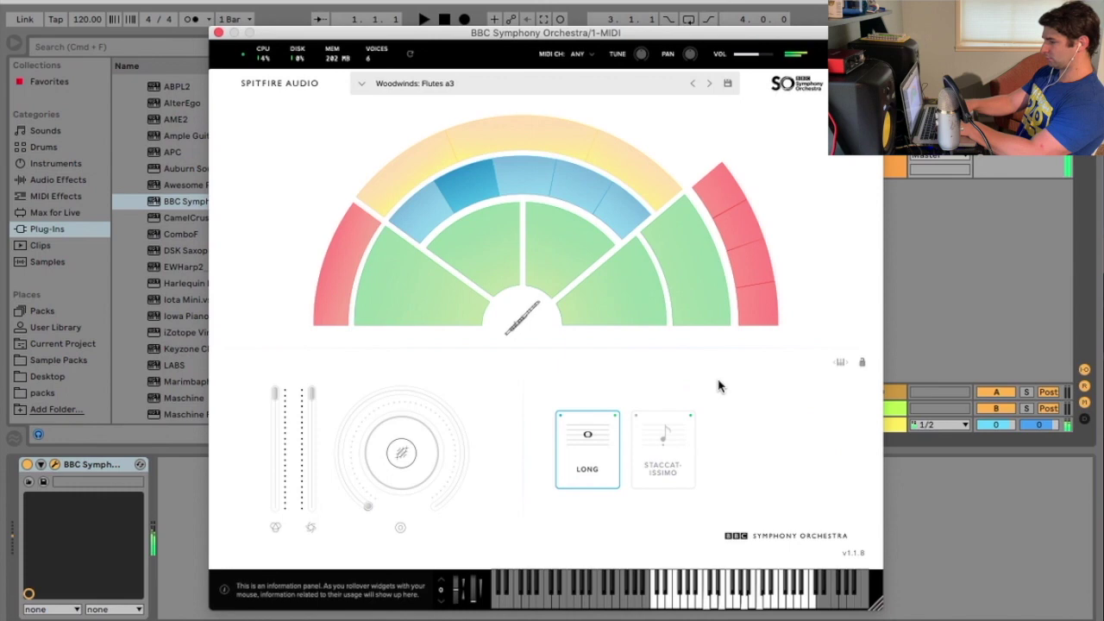
left_click(662, 446)
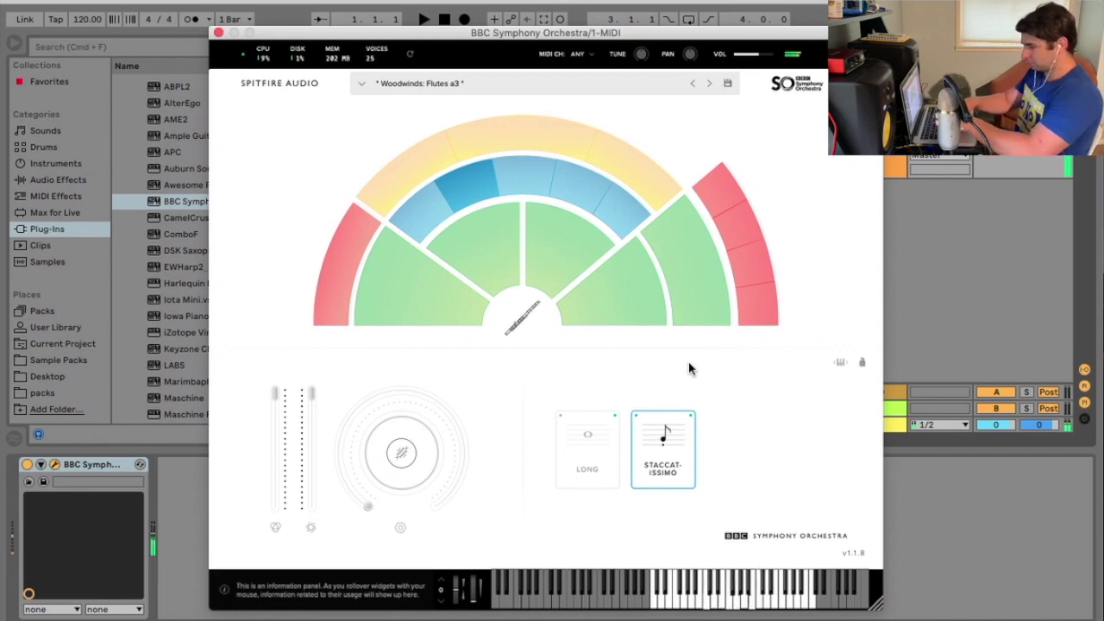
Step: Load the Harp and Celeste percussion section and adjust the large dial for the harp plucks sound
mouse_move(438, 163)
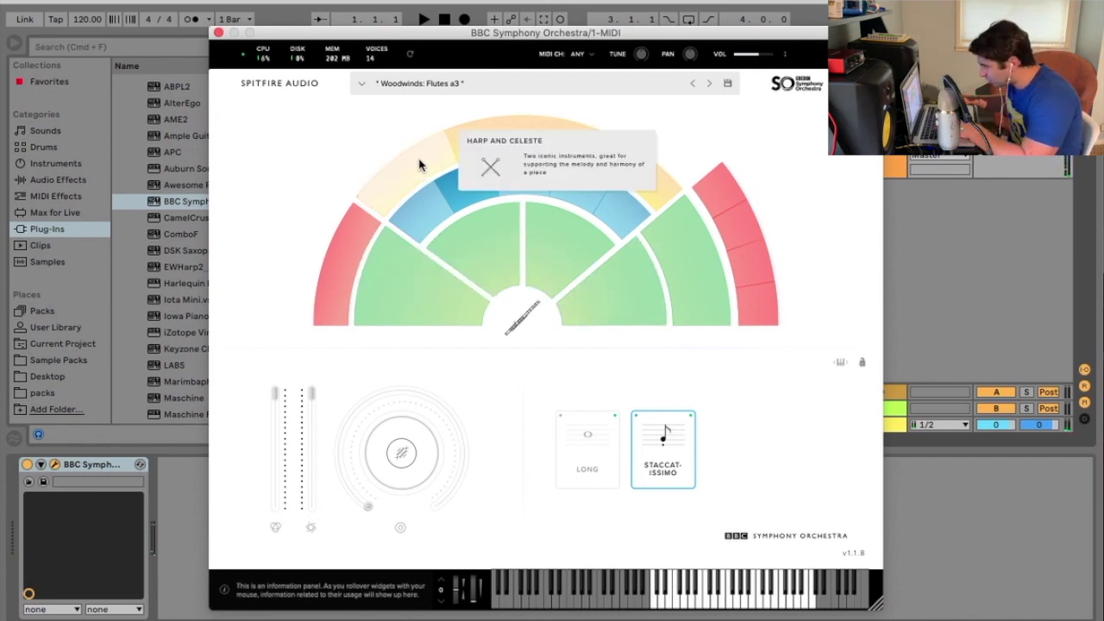
left_click(420, 164)
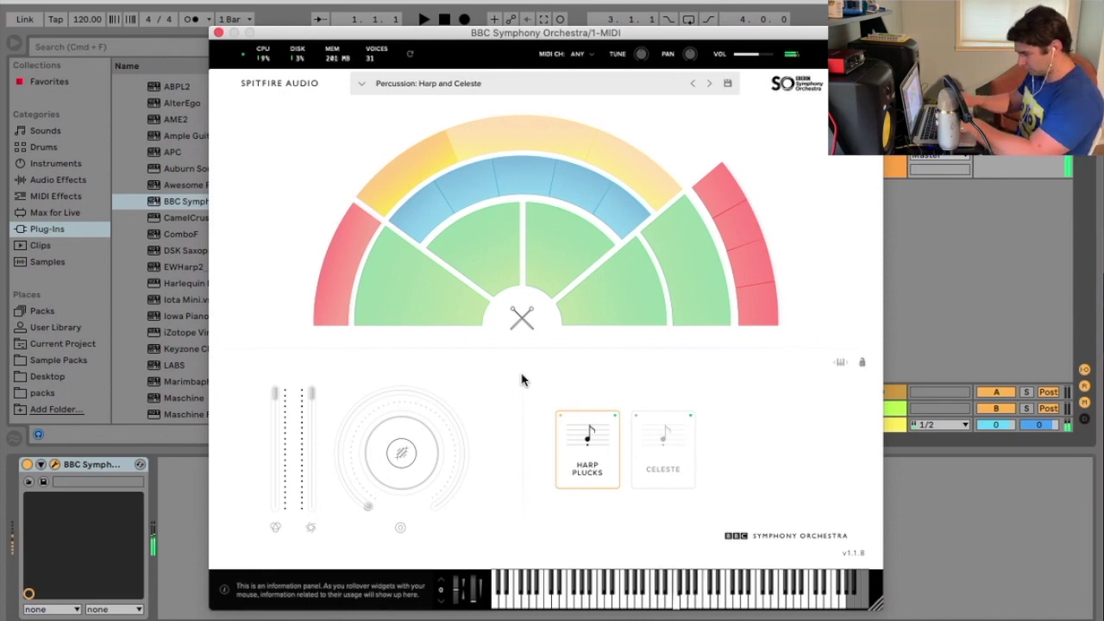
left_click_drag(365, 512, 409, 547)
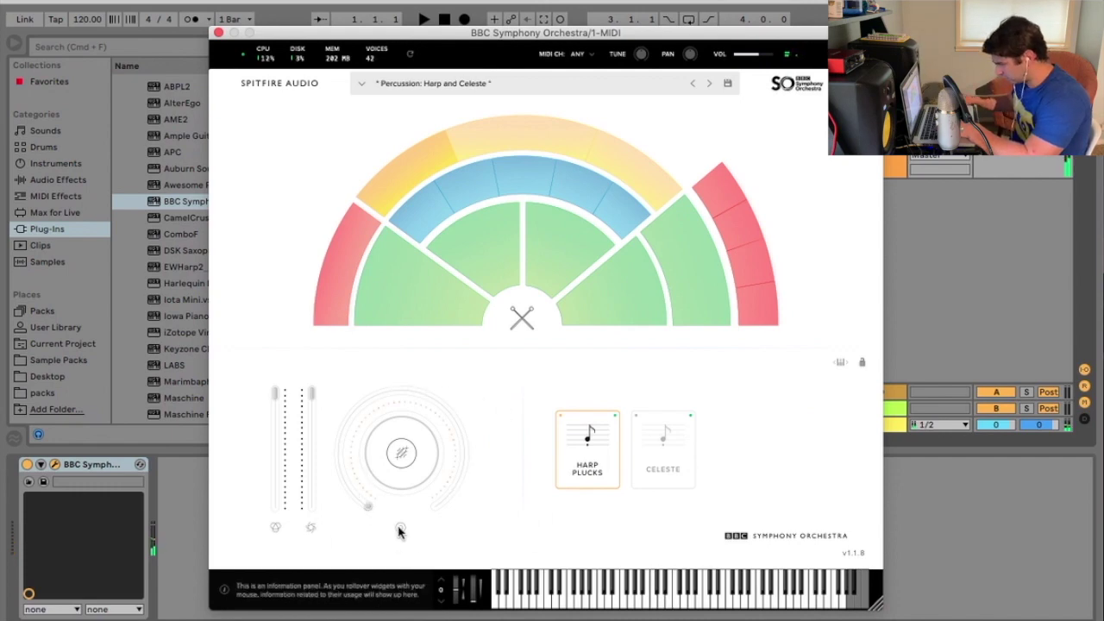
Step: Switch the Harp and Celeste section to the Celeste technique
left_click(663, 451)
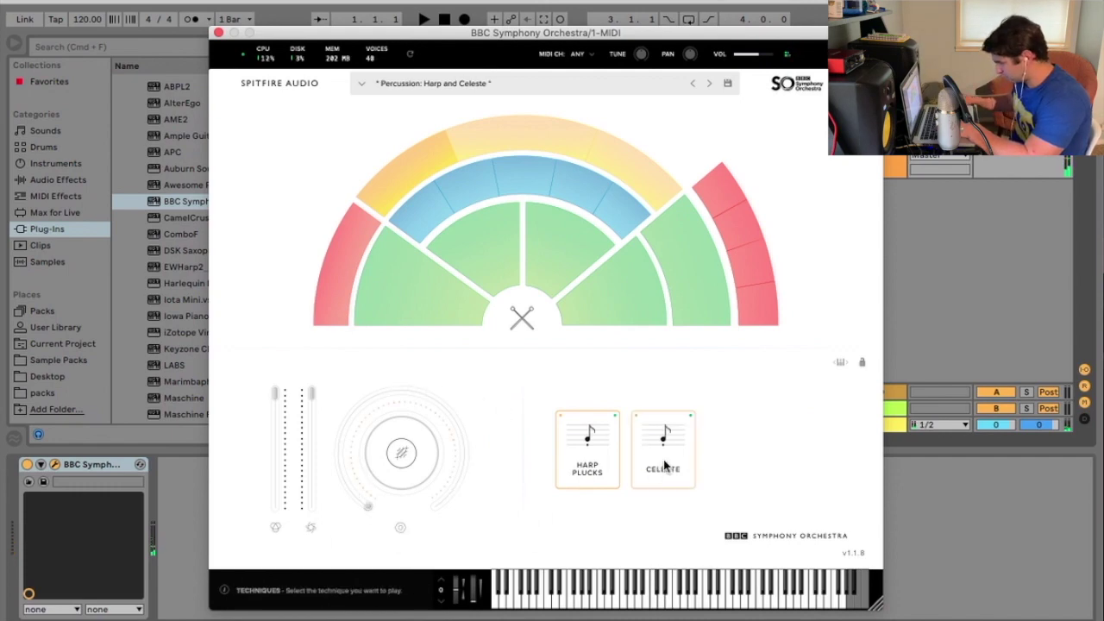
left_click(589, 480)
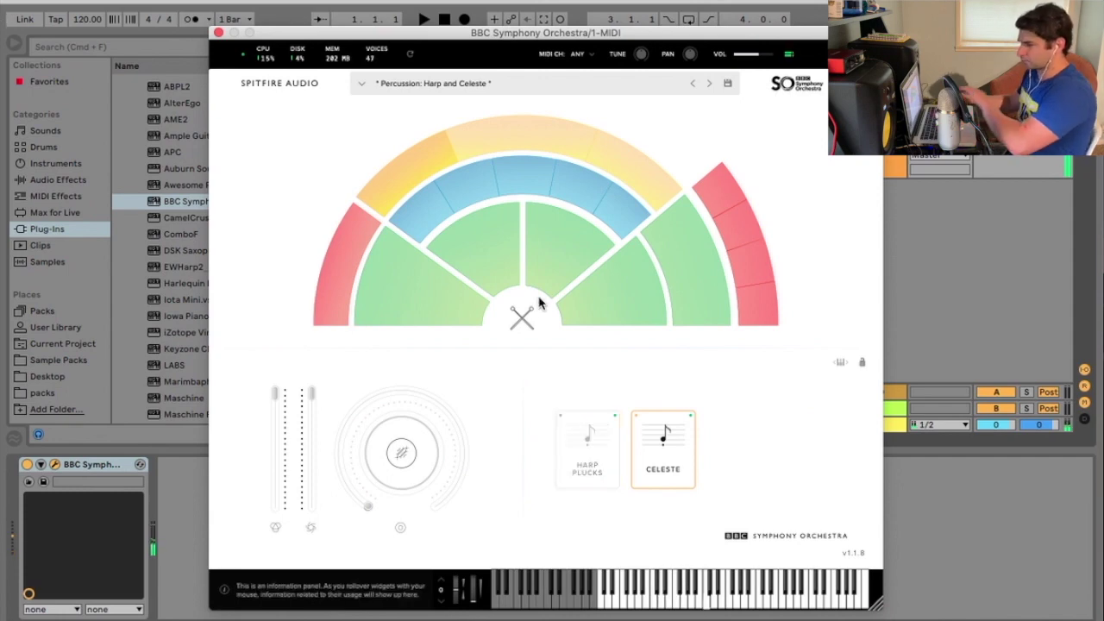
Step: Load the Oboes a3 section with the staccatissimo technique and the Percussion section with the untuned percussion technique
left_click(537, 190)
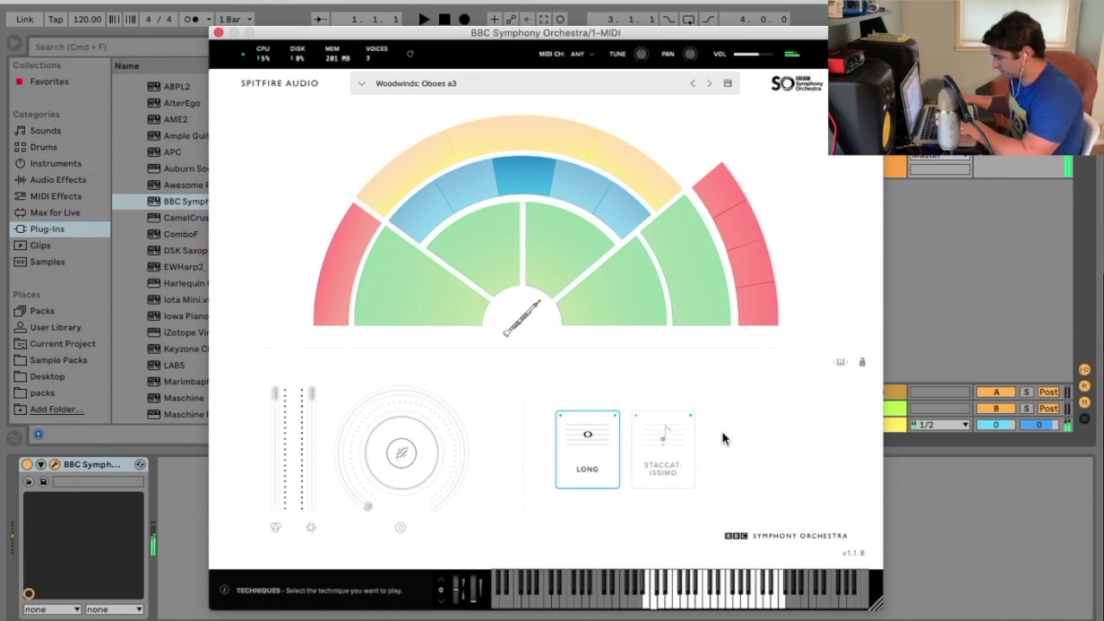
left_click(701, 409)
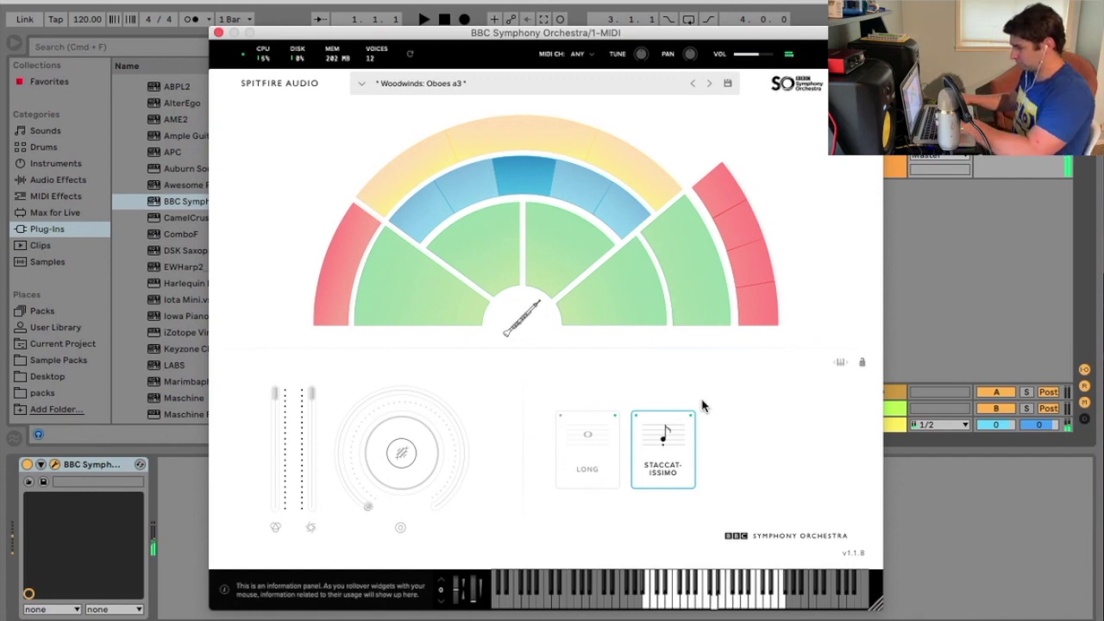
left_click(531, 142)
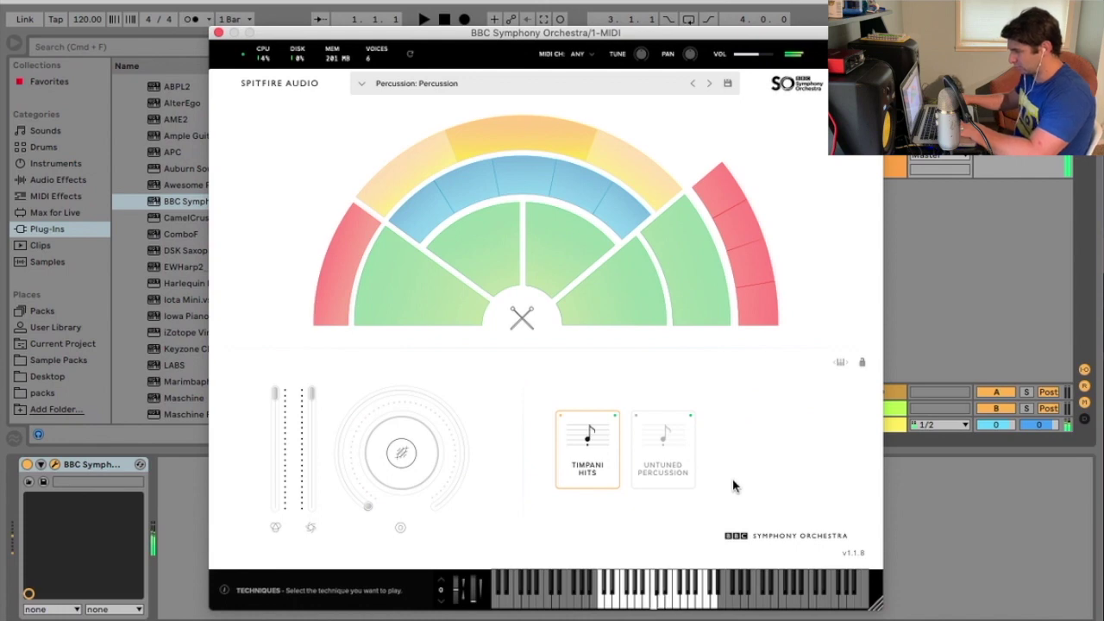
left_click(665, 463)
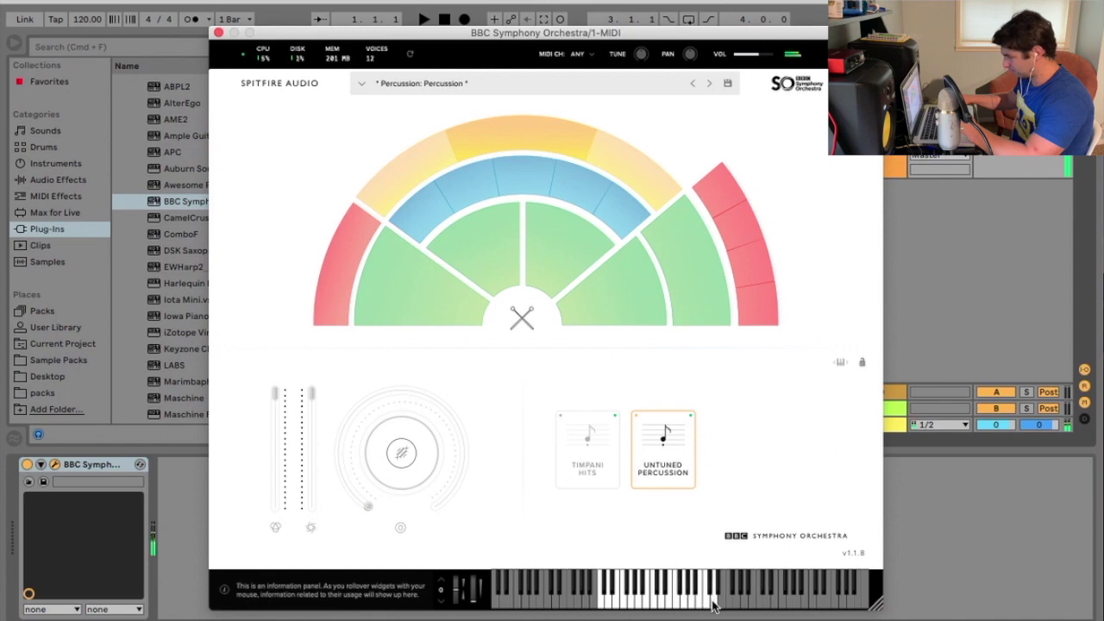
Step: Load the Clarinets a3 section and the Violas section, trying the violas' spiccato and tremolo techniques
left_click(568, 197)
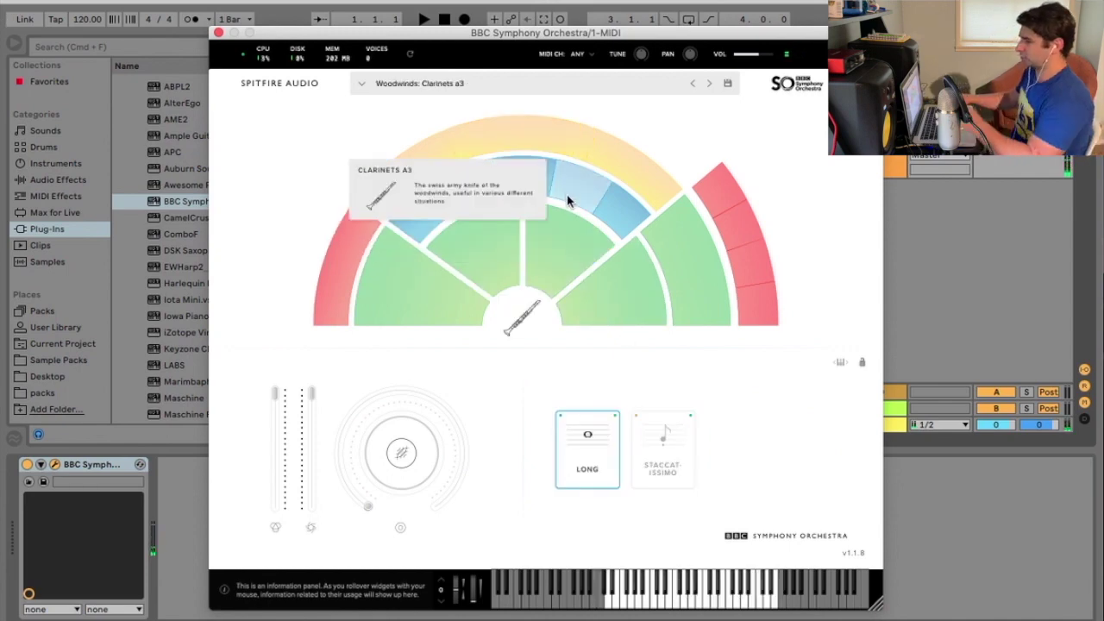
left_click(550, 264)
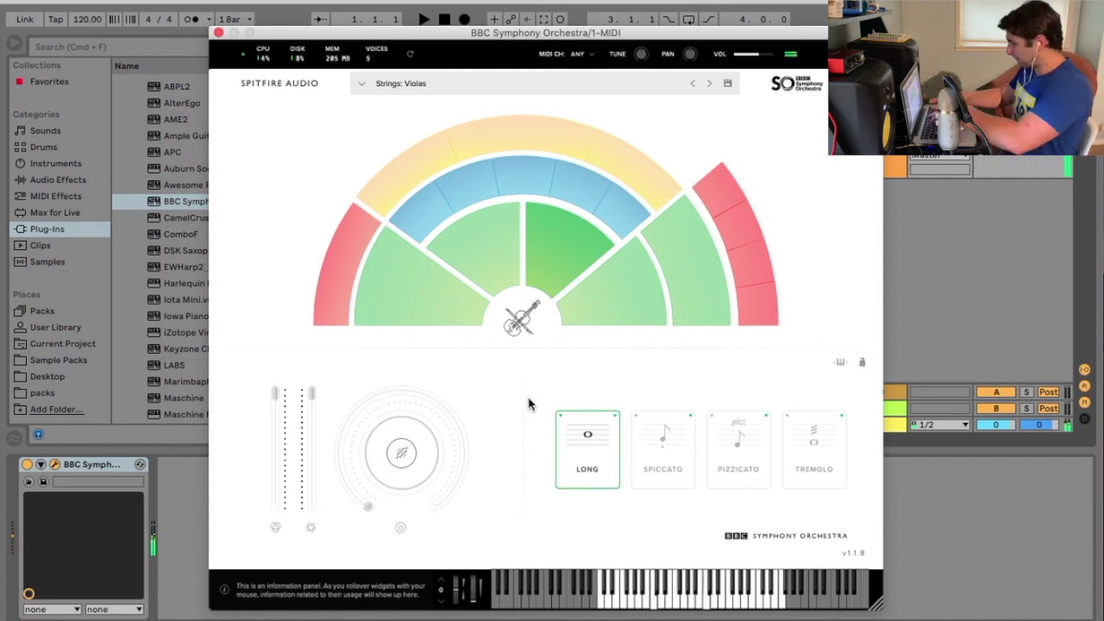
left_click(663, 449)
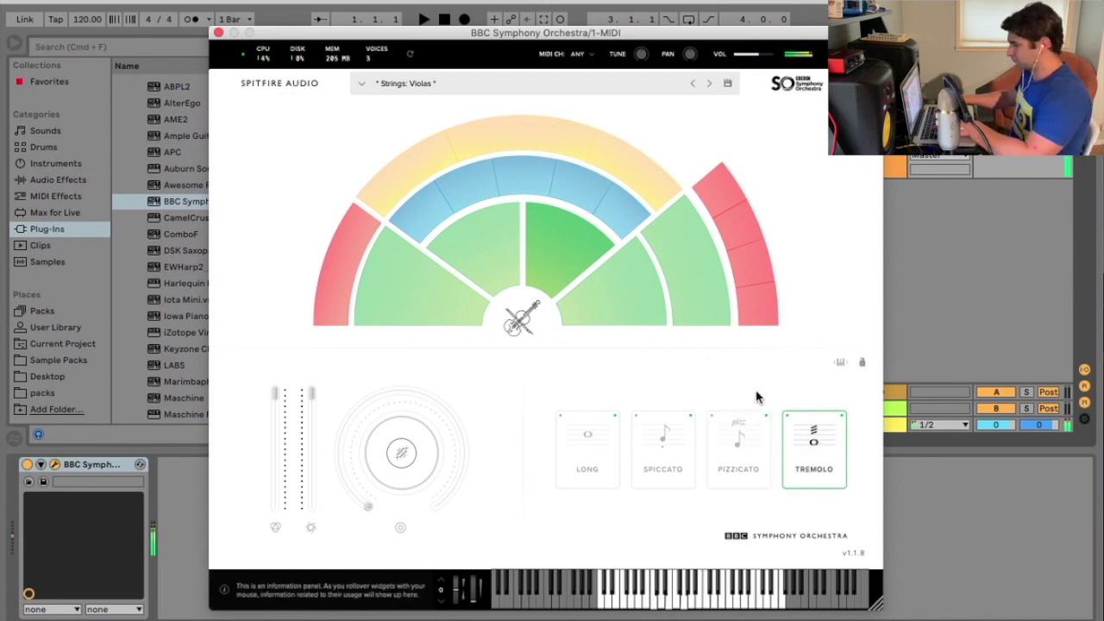
Step: Reload the Clarinets a3 woodwind section and switch it to the staccatissimo technique
left_click(576, 195)
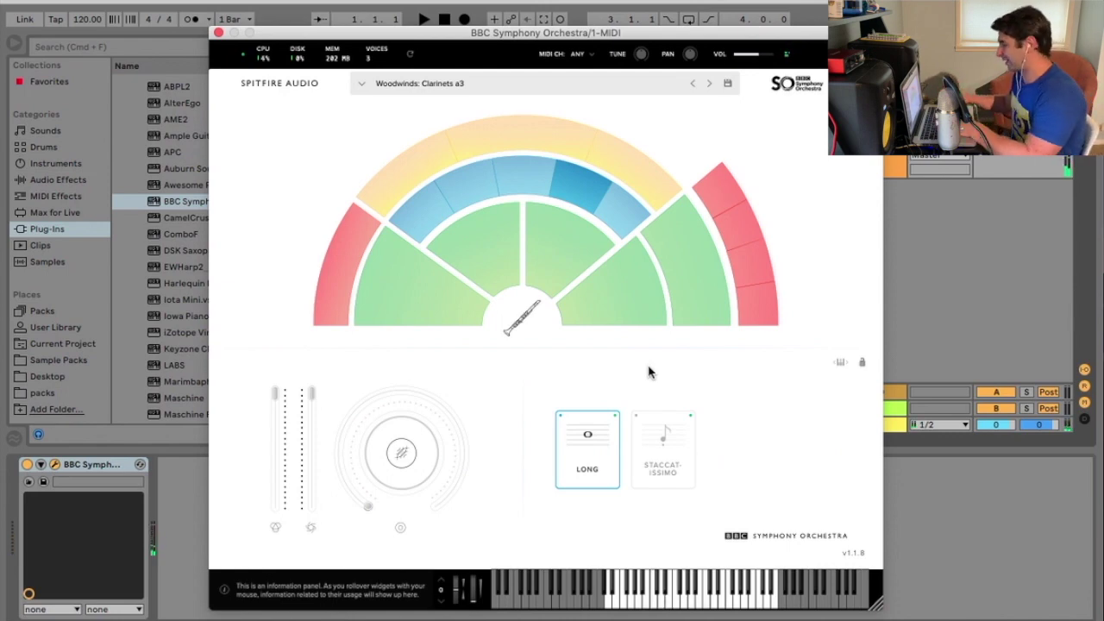
left_click(659, 435)
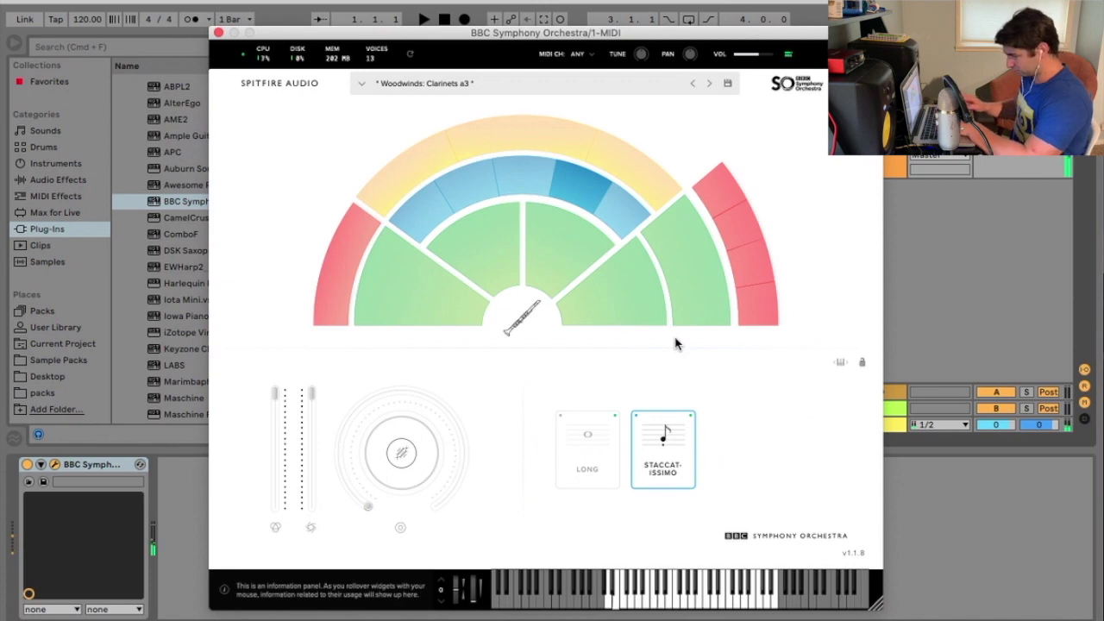
Step: Load the Tuned Percussion section, try tubular bells, marimba, xylophone and glockenspiel, and return to the marimba
left_click(606, 158)
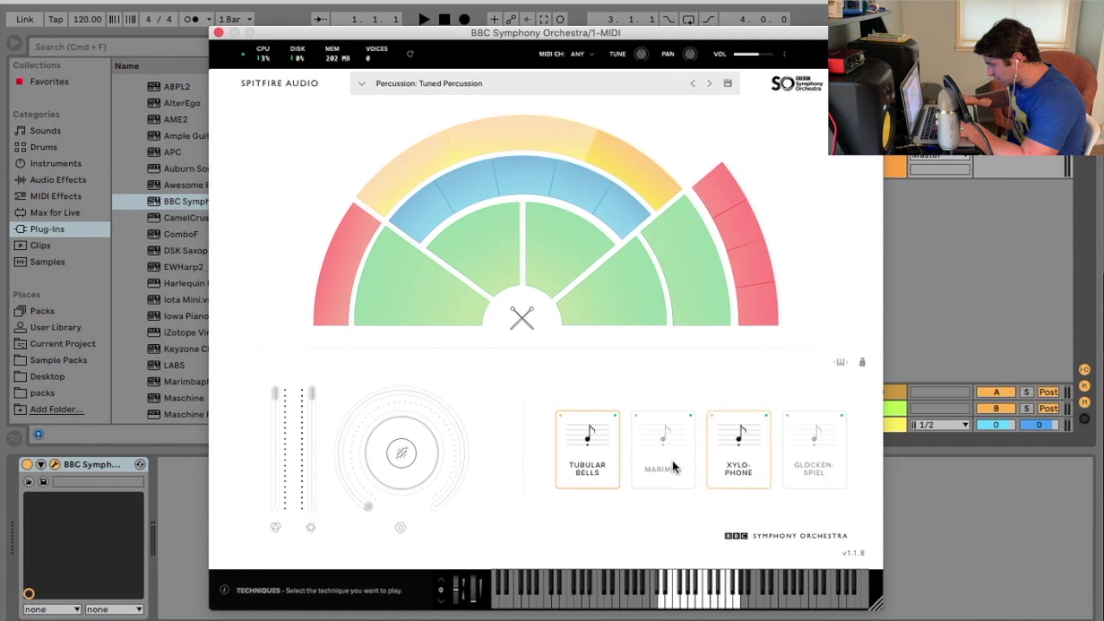
left_click(518, 147)
left_click(604, 161)
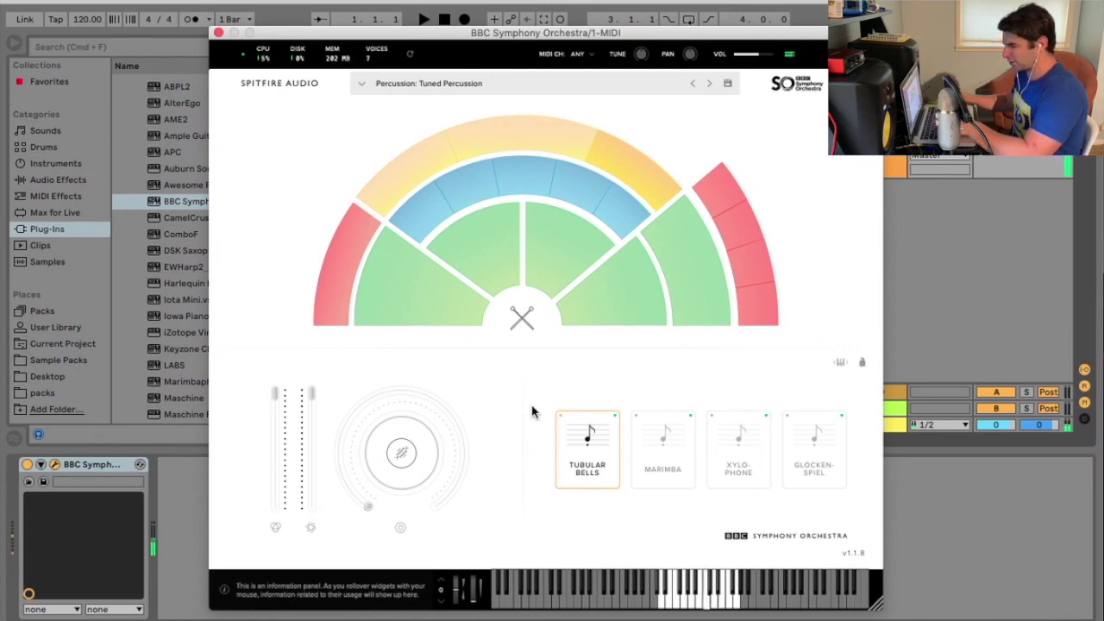
left_click(646, 446)
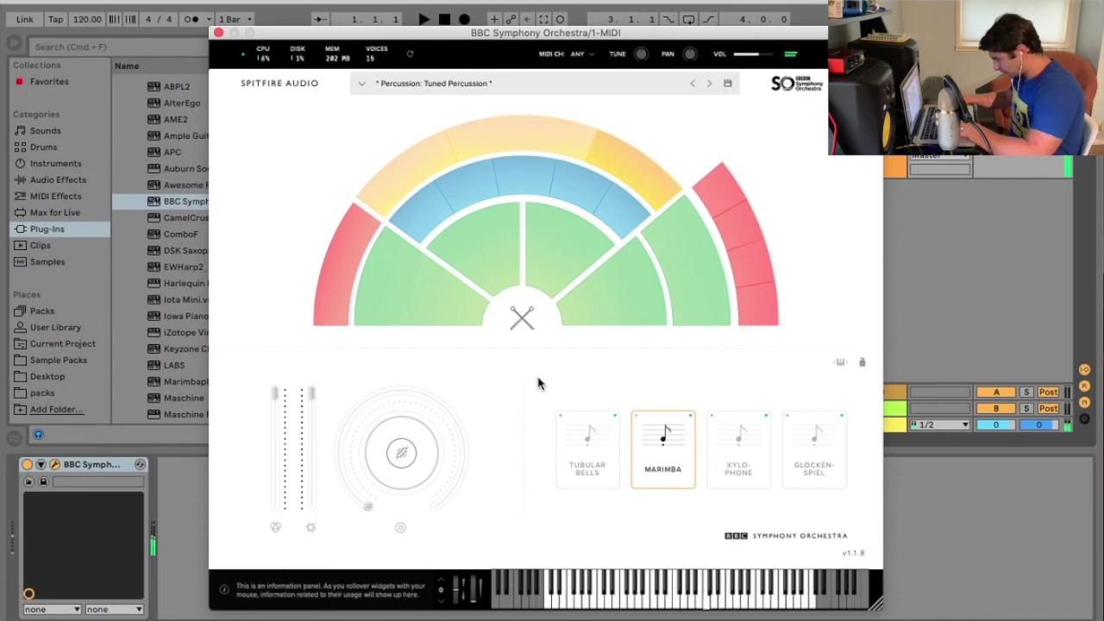
left_click(710, 438)
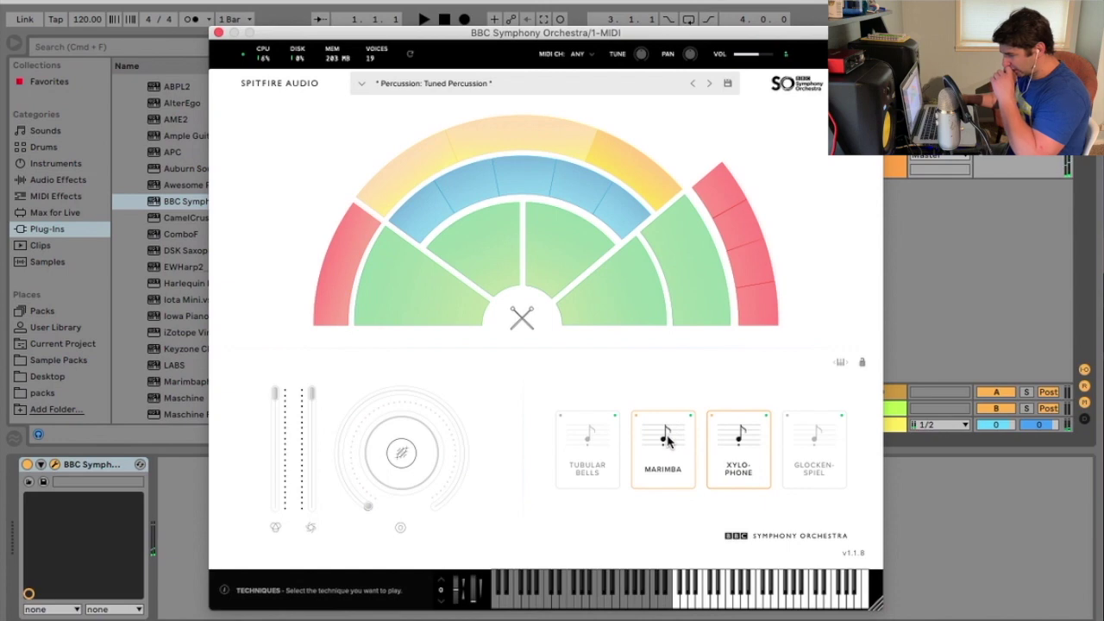
left_click(804, 463)
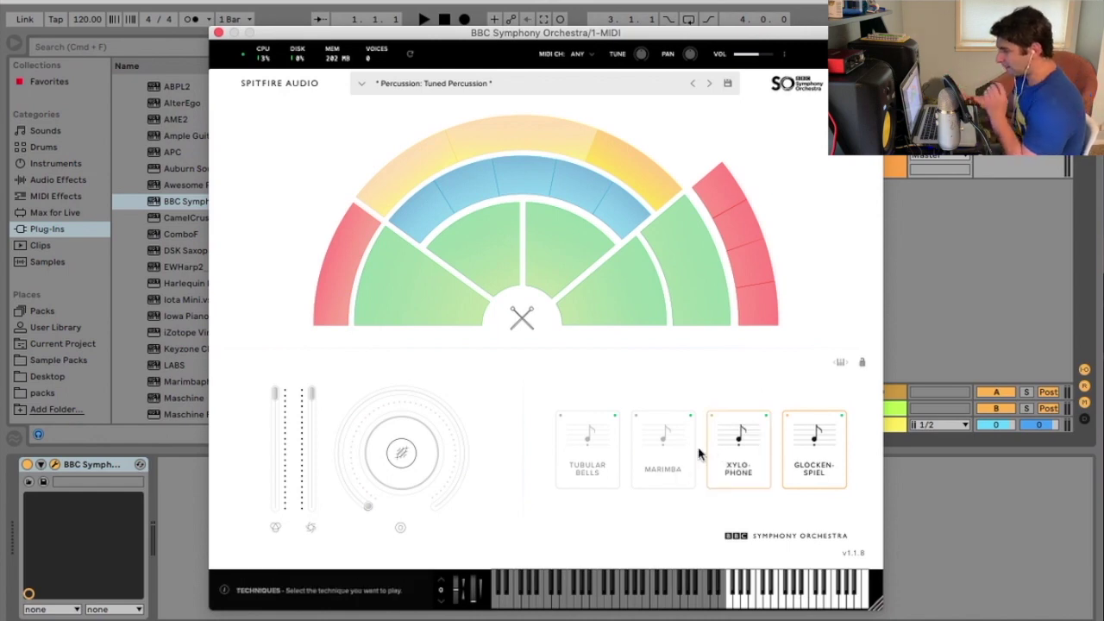
left_click(766, 462)
left_click(809, 463)
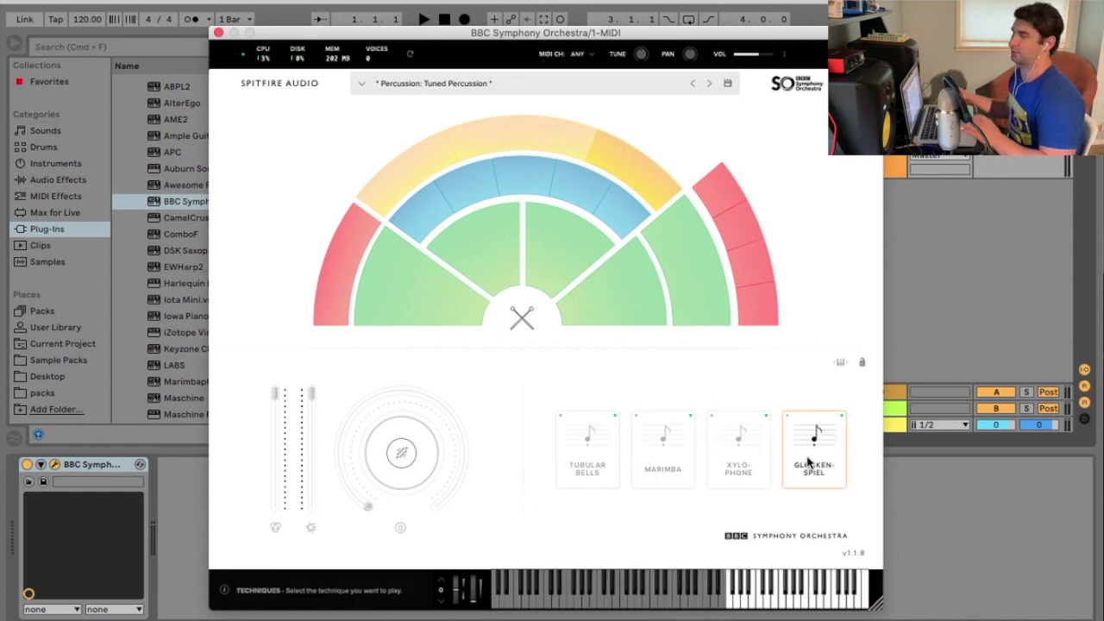
left_click(662, 447)
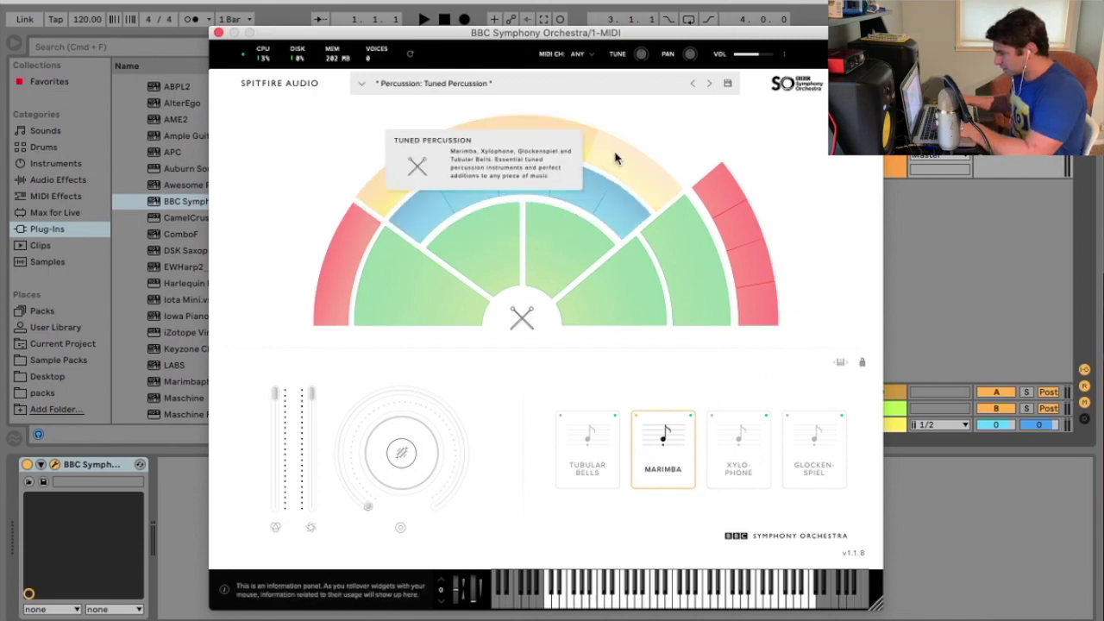
Step: Load the Bassoons a3 woodwind section and switch it to the staccatissimo technique
left_click(620, 216)
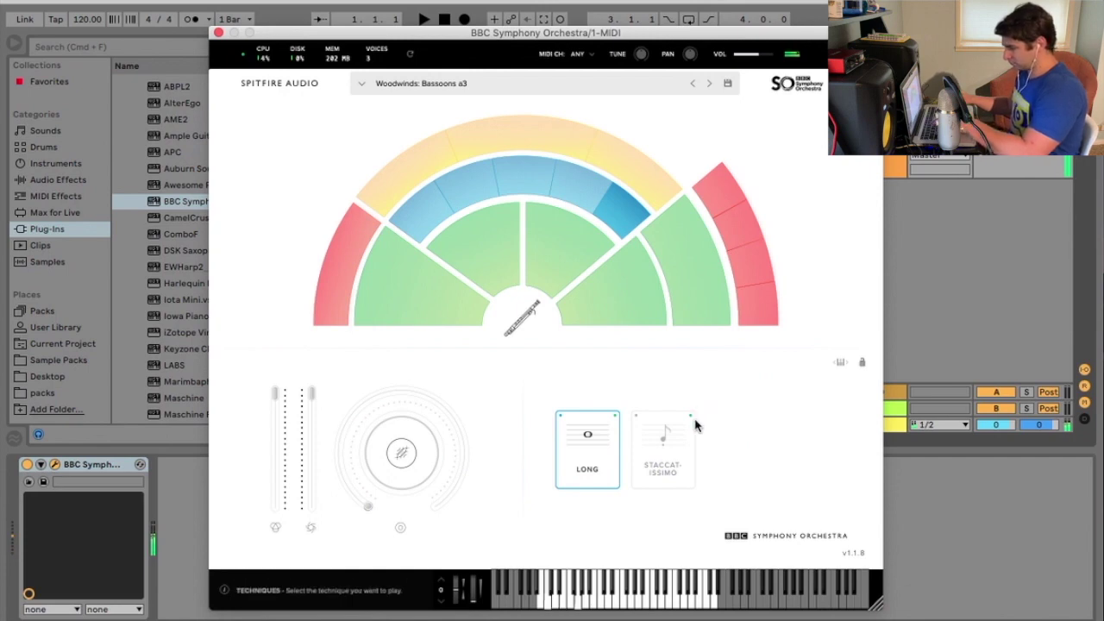
left_click(683, 442)
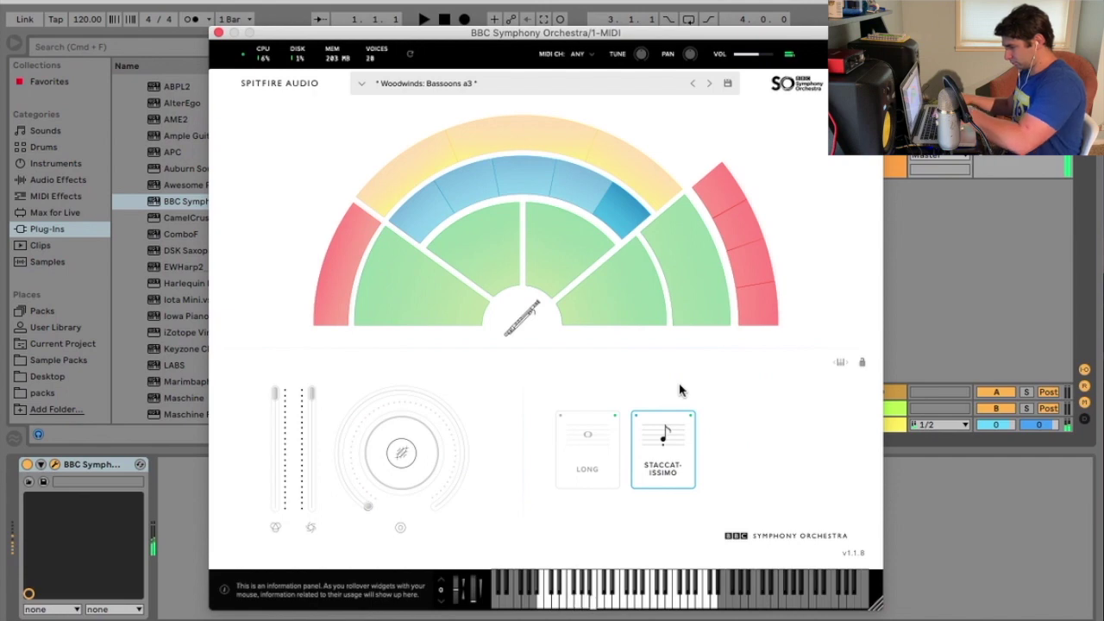
Step: Load the Celli string section and try its spiccato, pizzicato and tremolo techniques
left_click(599, 305)
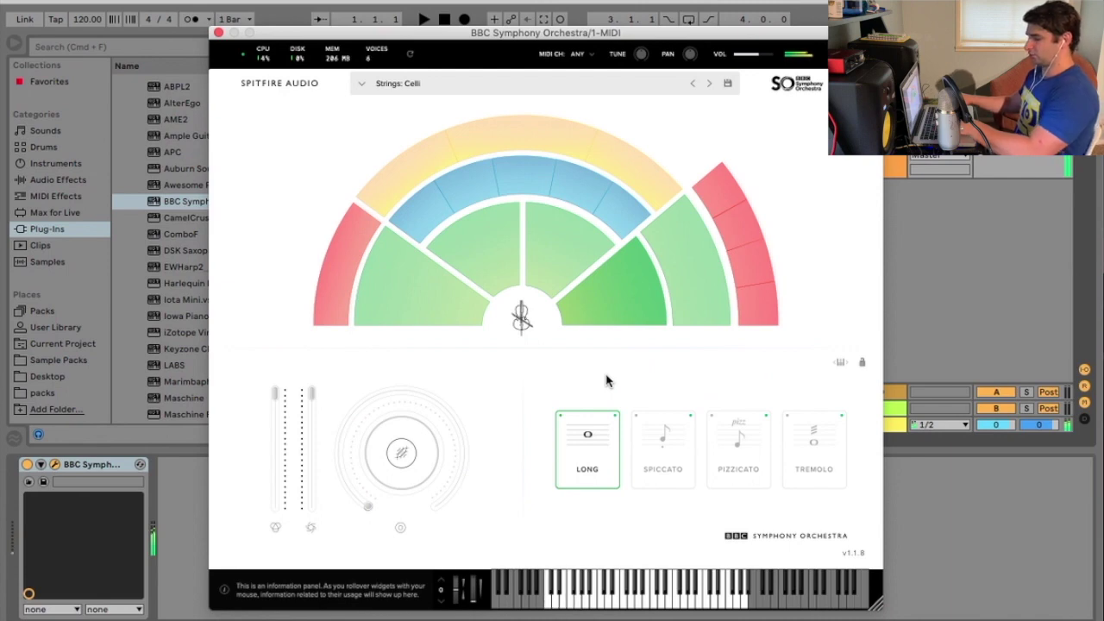
left_click(661, 436)
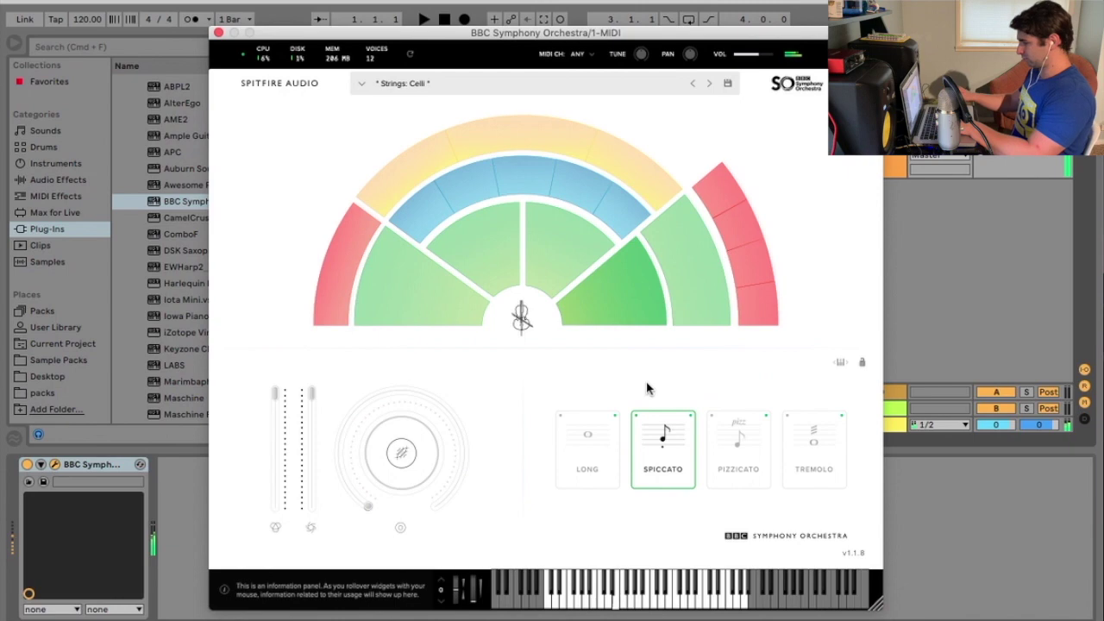
left_click(712, 423)
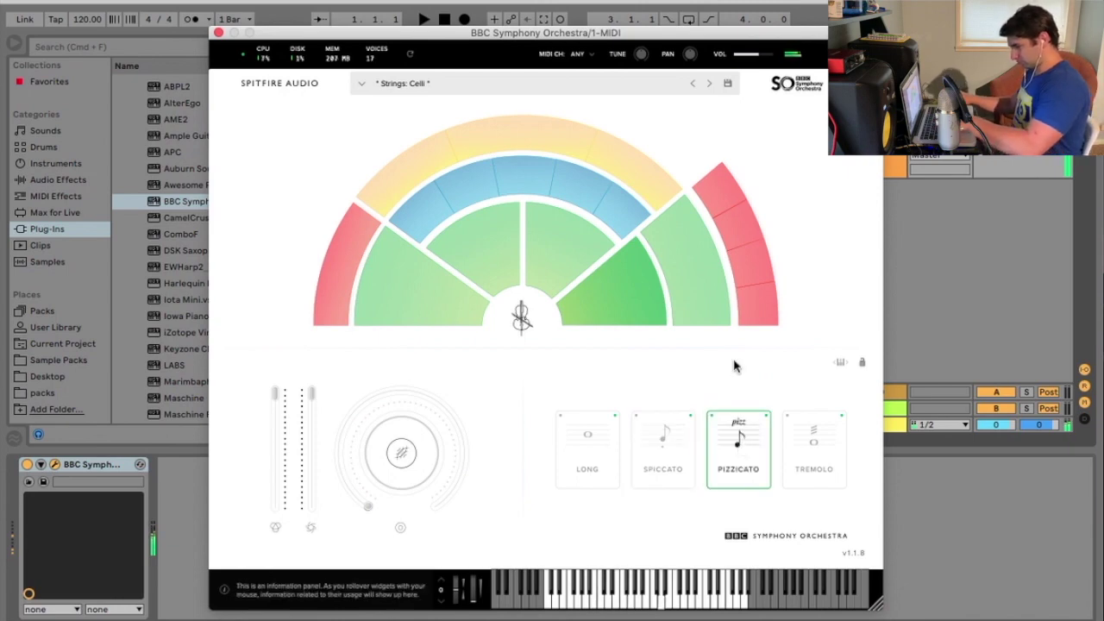
left_click(837, 424)
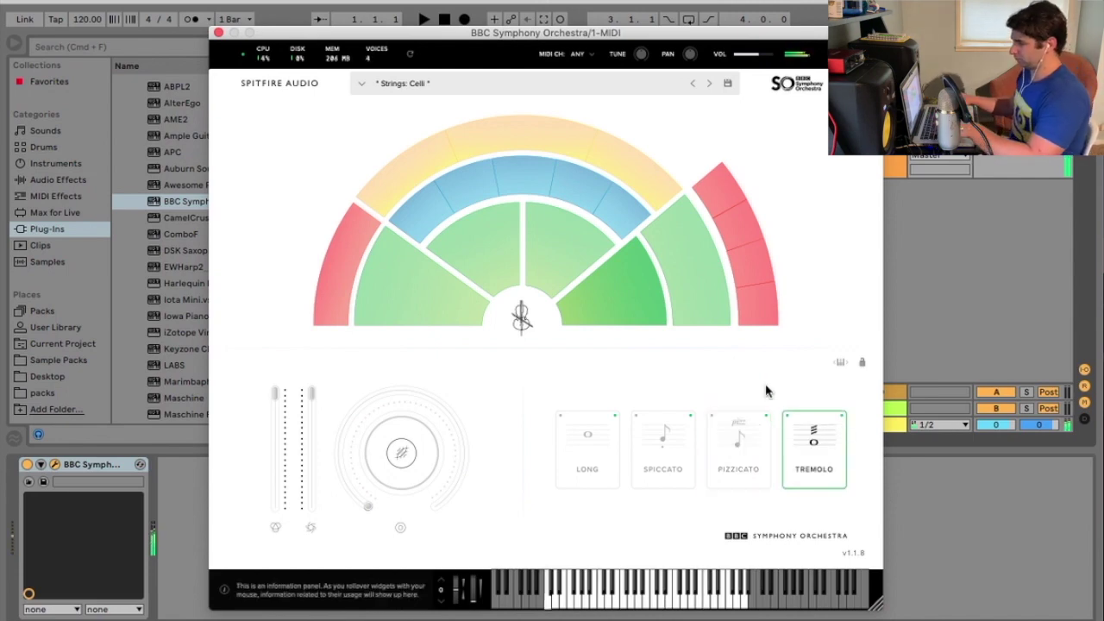
Step: Load the Basses string section and try its spiccato and pizzicato techniques
left_click(703, 265)
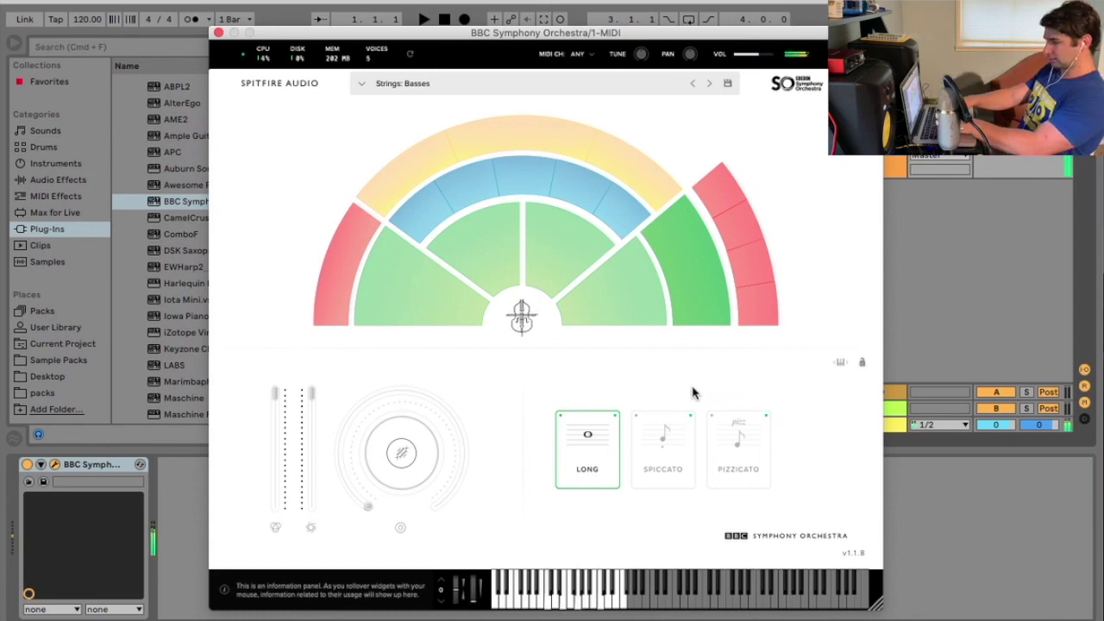
left_click(673, 445)
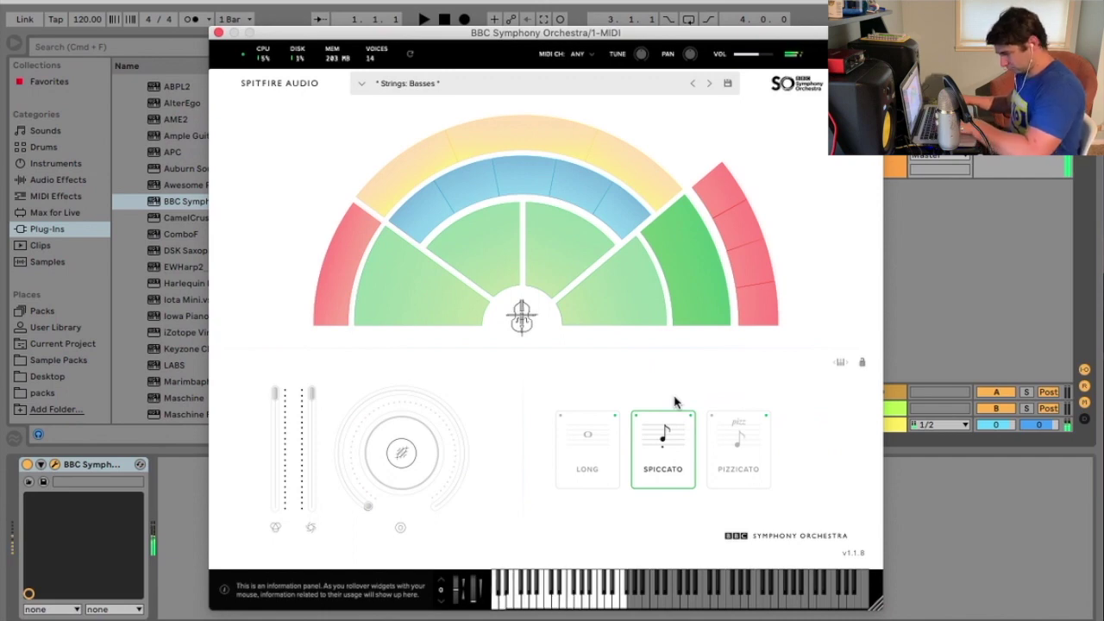
left_click(723, 434)
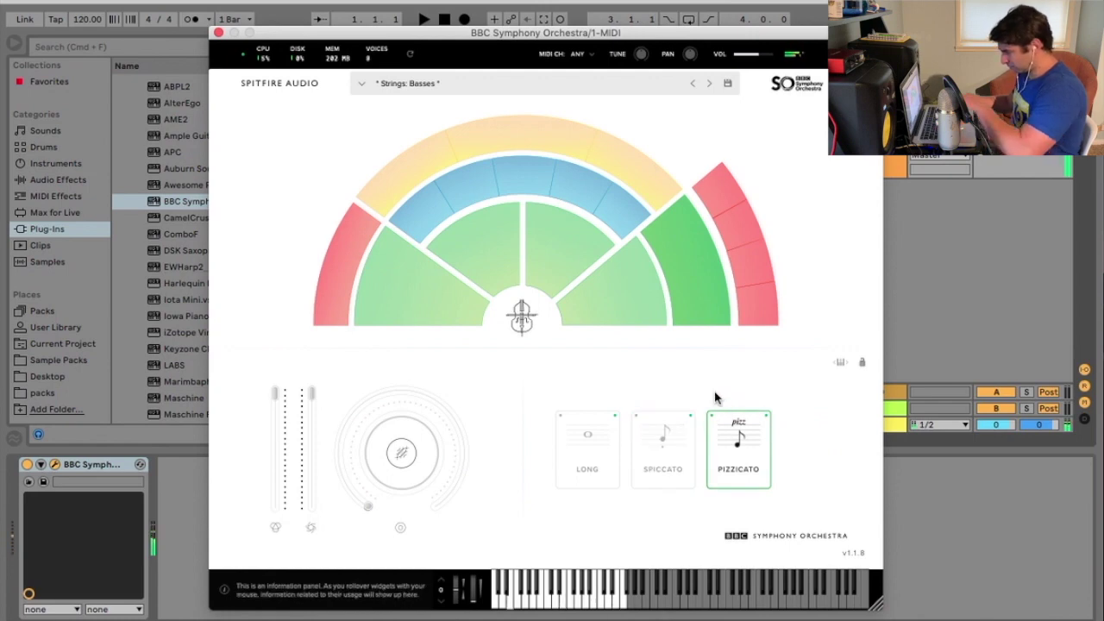
Step: Load the Trumpets a3 and Tenor Trombones a3 brass sections in turn, trying staccatissimo on each and comparing it with long on the trombones
mouse_move(757, 306)
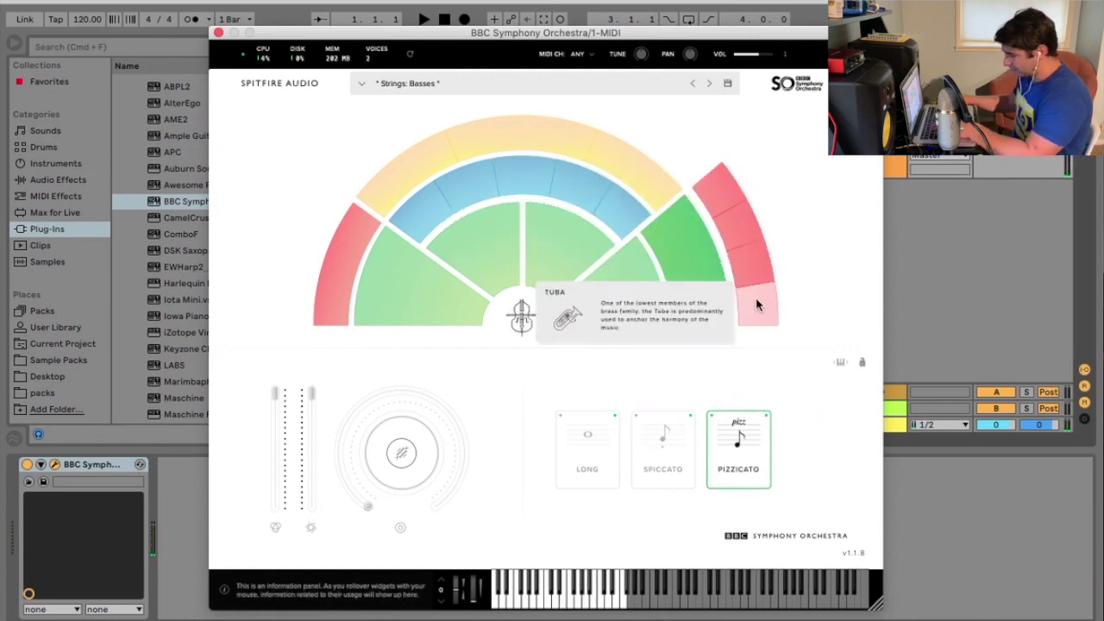
left_click(724, 186)
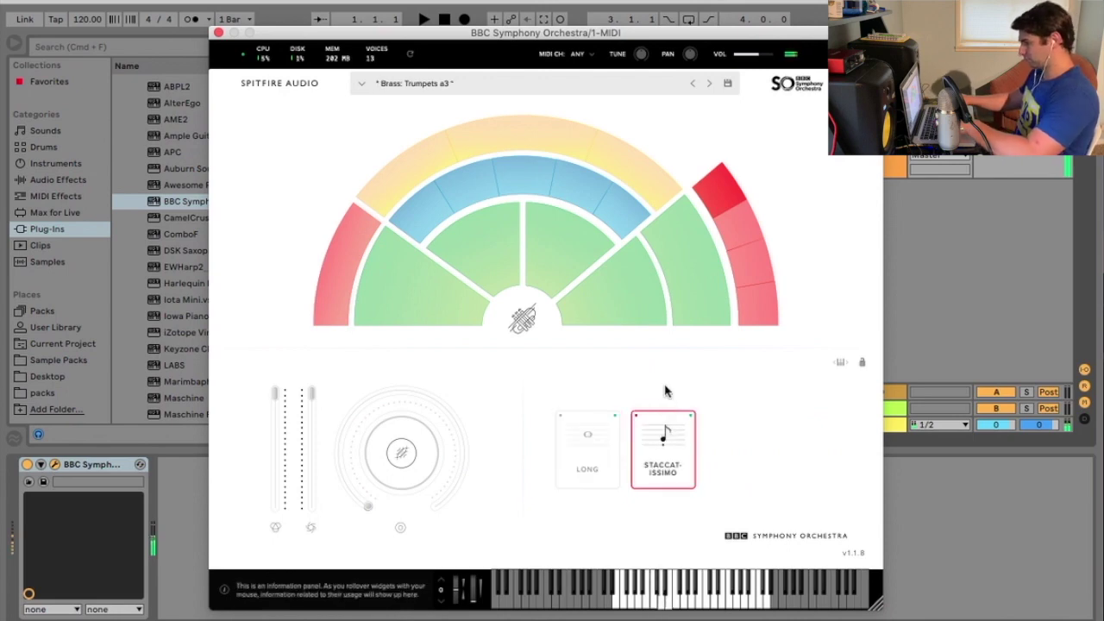
left_click(739, 225)
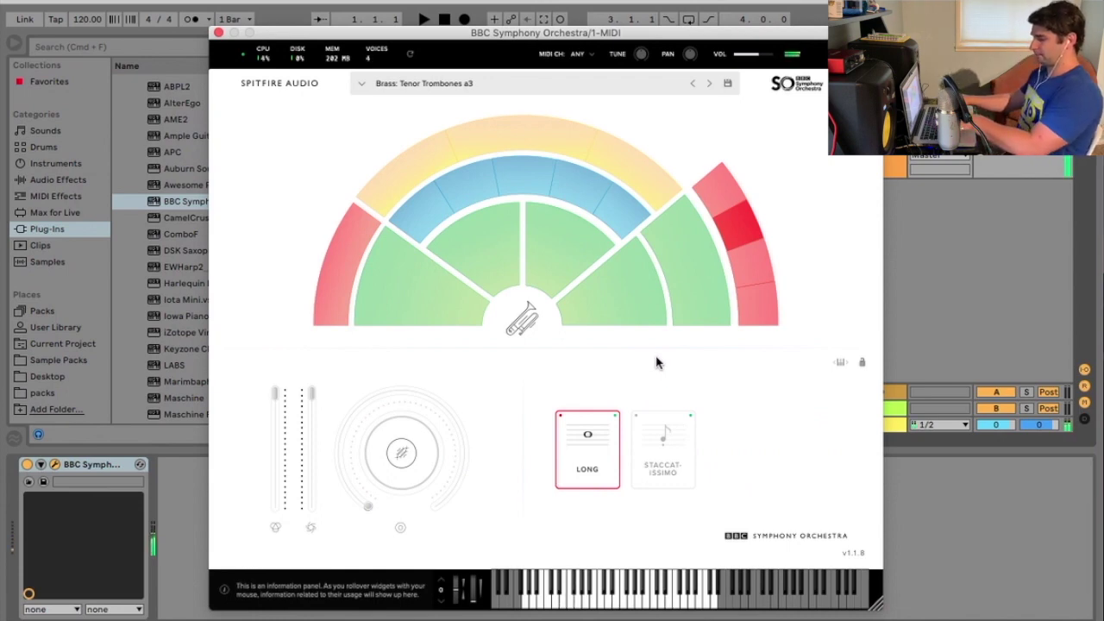
left_click(662, 440)
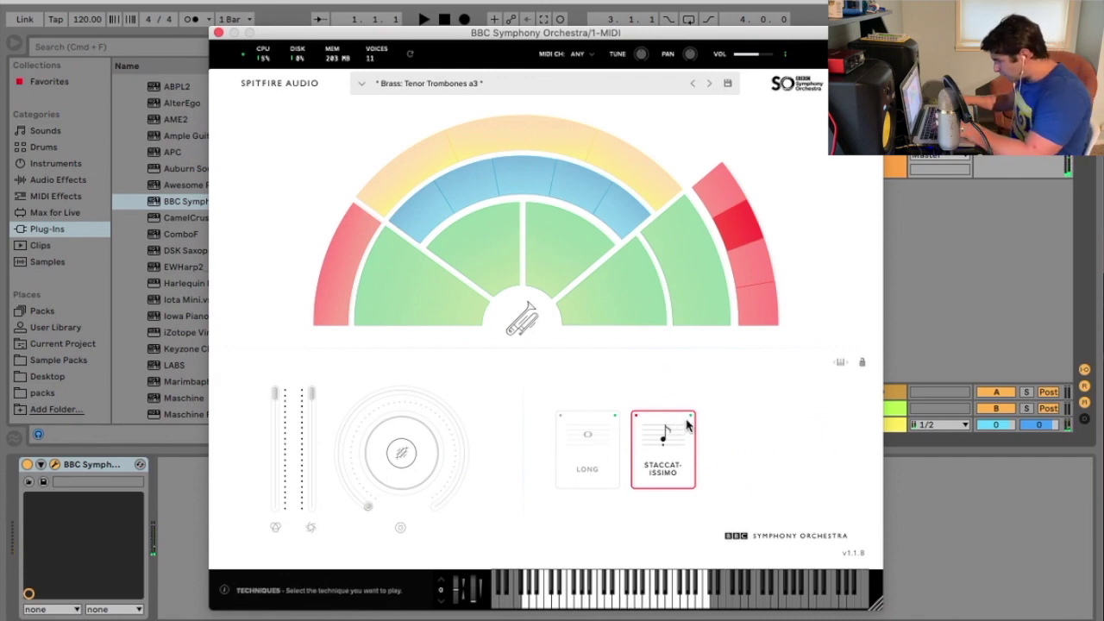
left_click(604, 421)
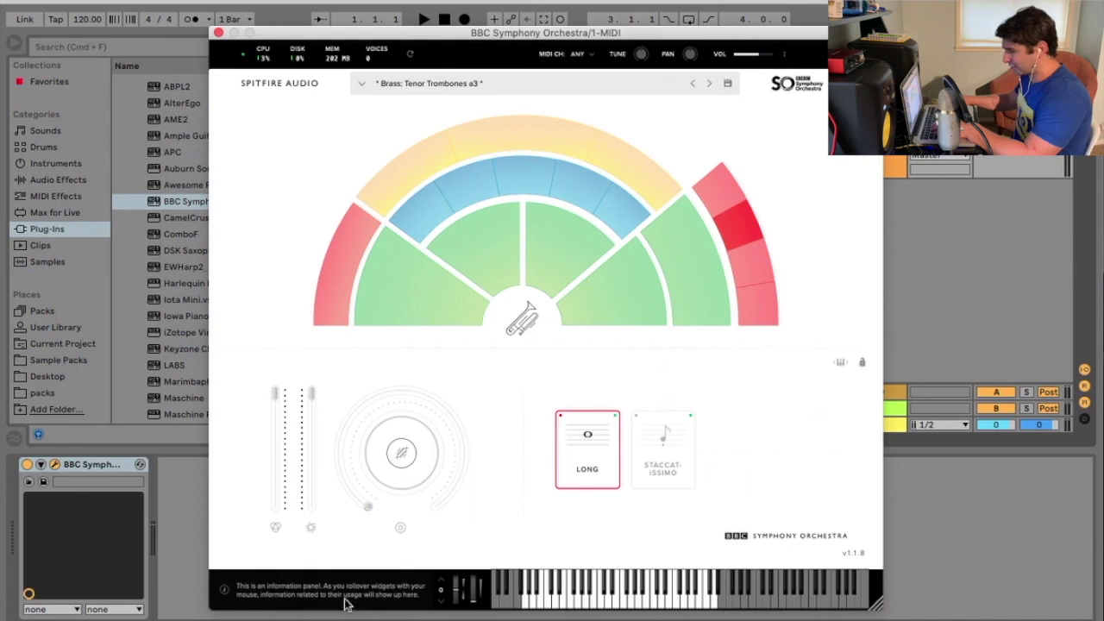
left_click(654, 433)
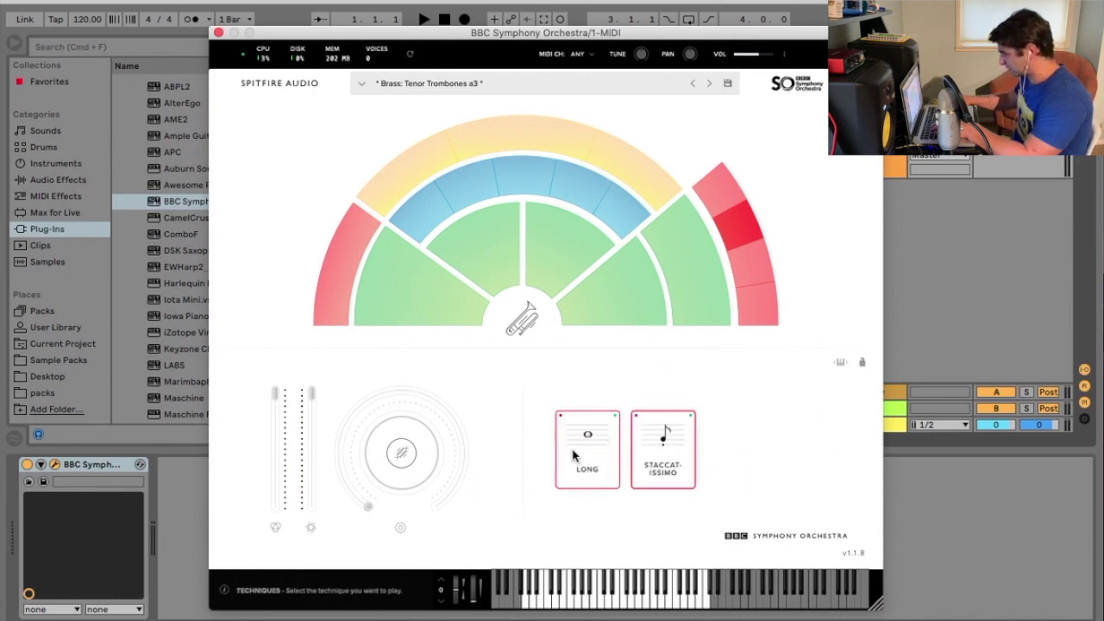
Step: Load the Bass Trombones a2 and Tuba brass sections in turn, switching each to the staccatissimo technique
left_click(747, 275)
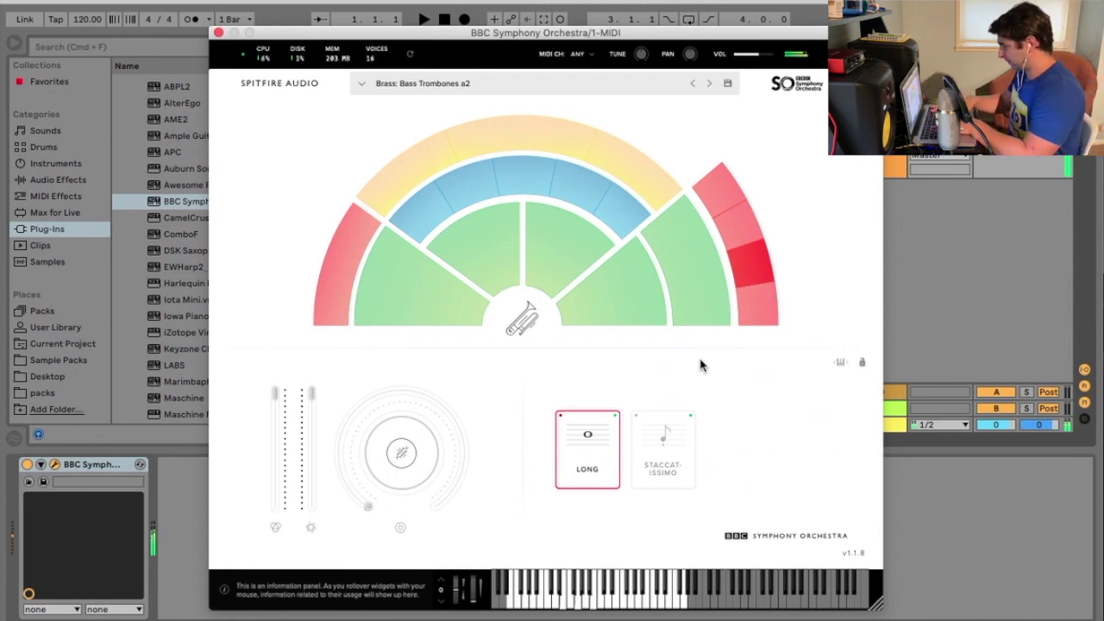
left_click(670, 436)
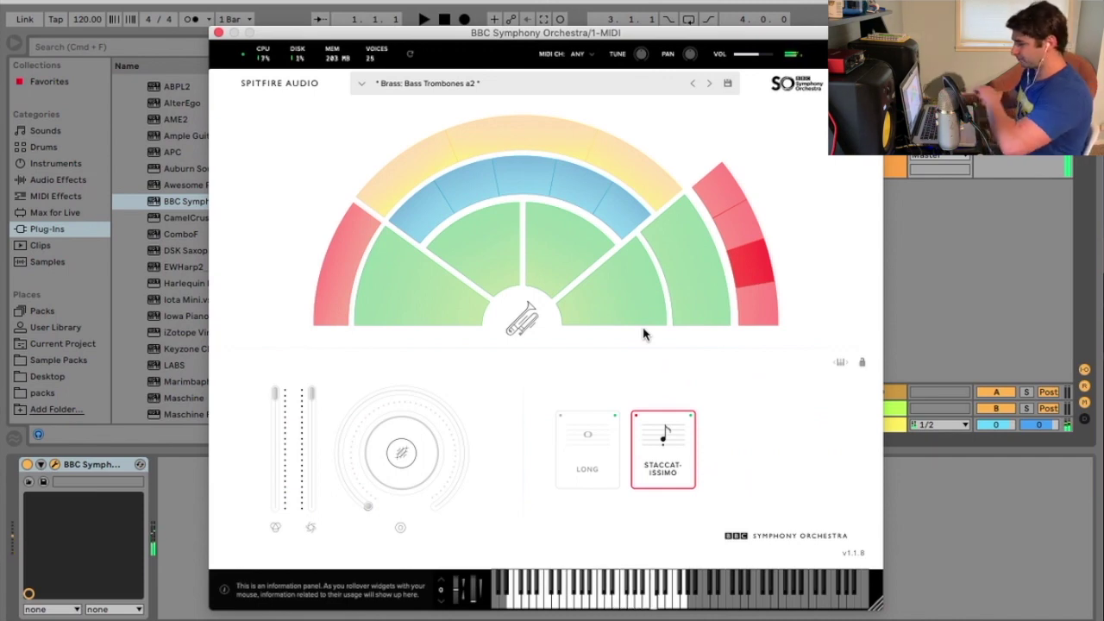
left_click(775, 311)
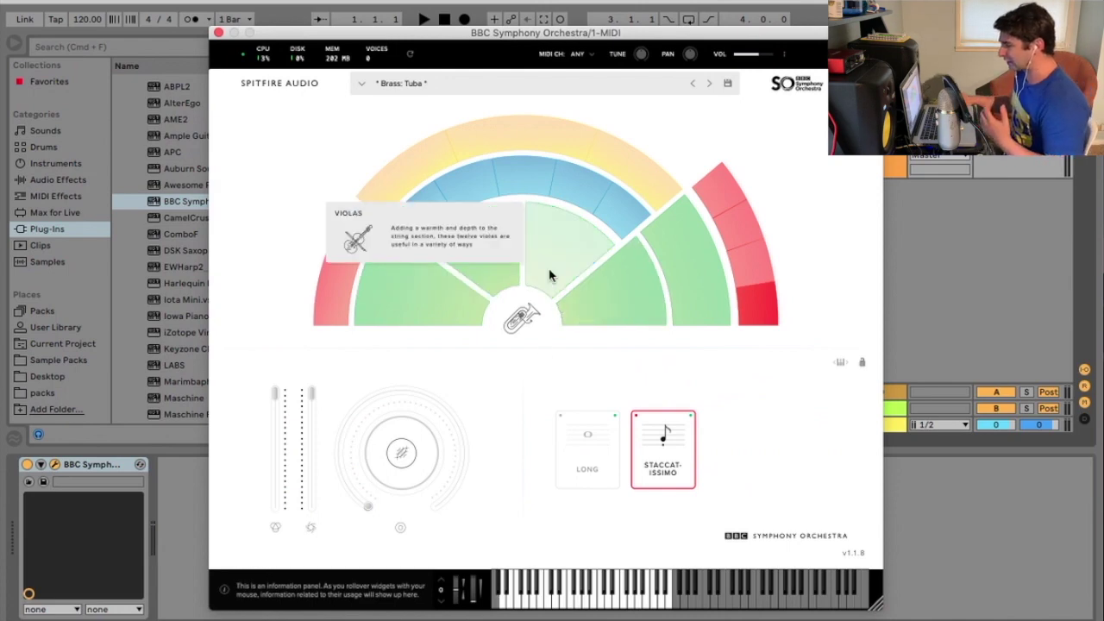
Step: Move the plug-in window aside to reach the tracks, insert a new MIDI track and reposition the plug-in window
mouse_move(459, 393)
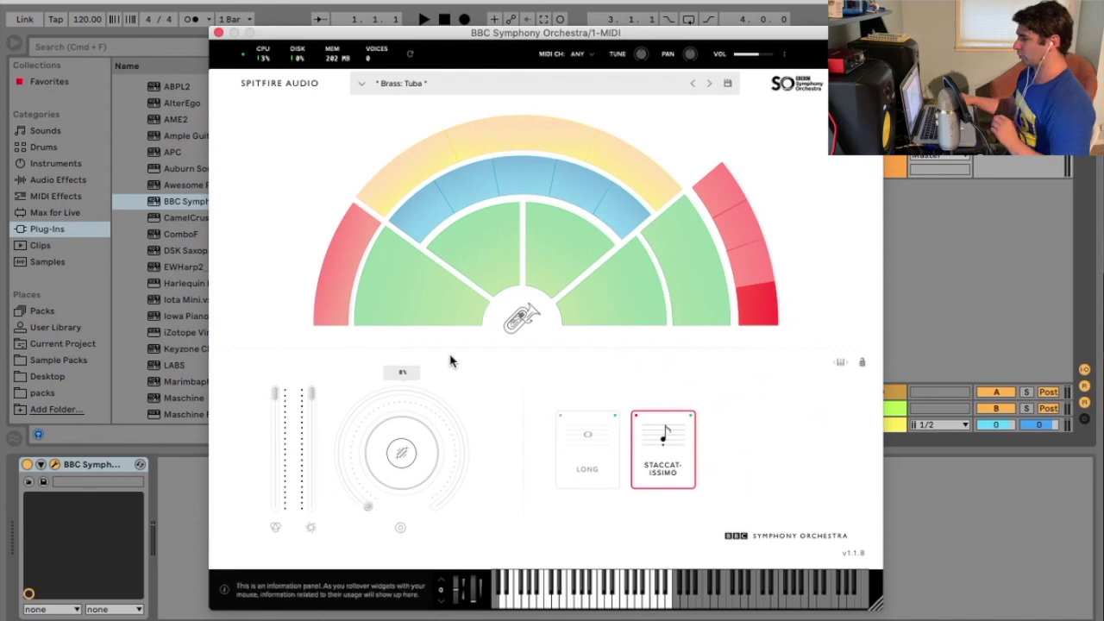
left_click_drag(767, 36, 653, 0)
right_click(868, 102)
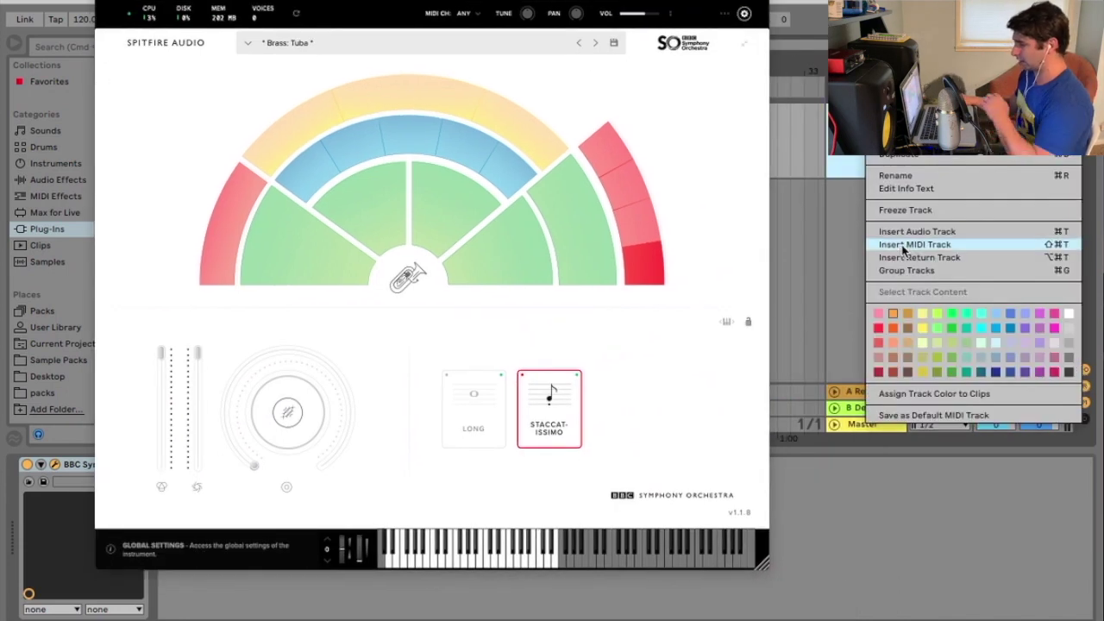
left_click(903, 246)
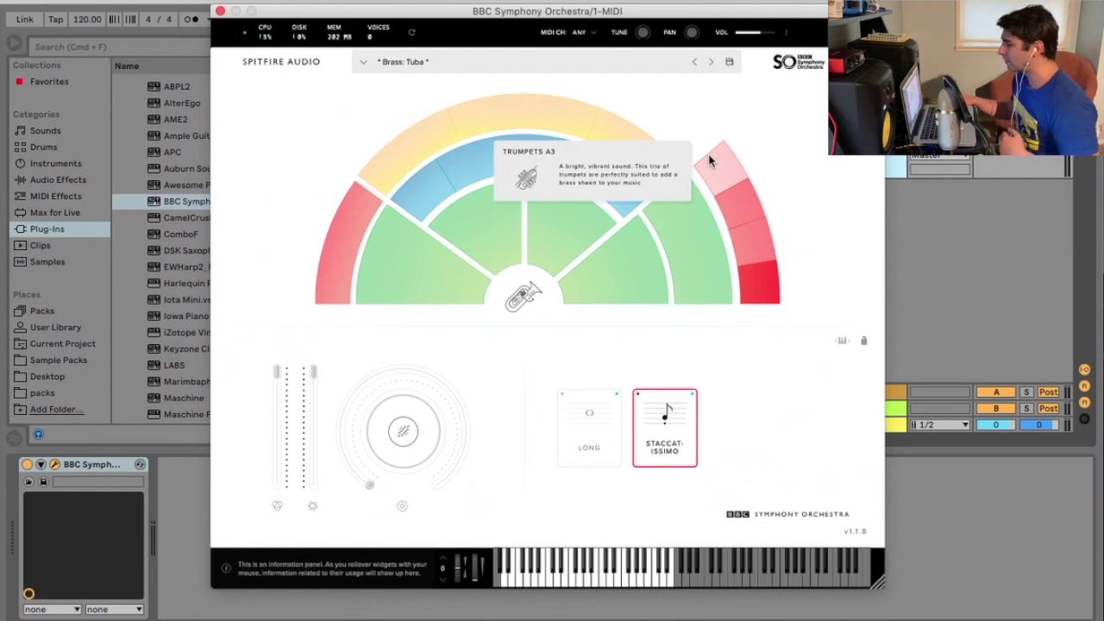
left_click_drag(573, 20, 591, 29)
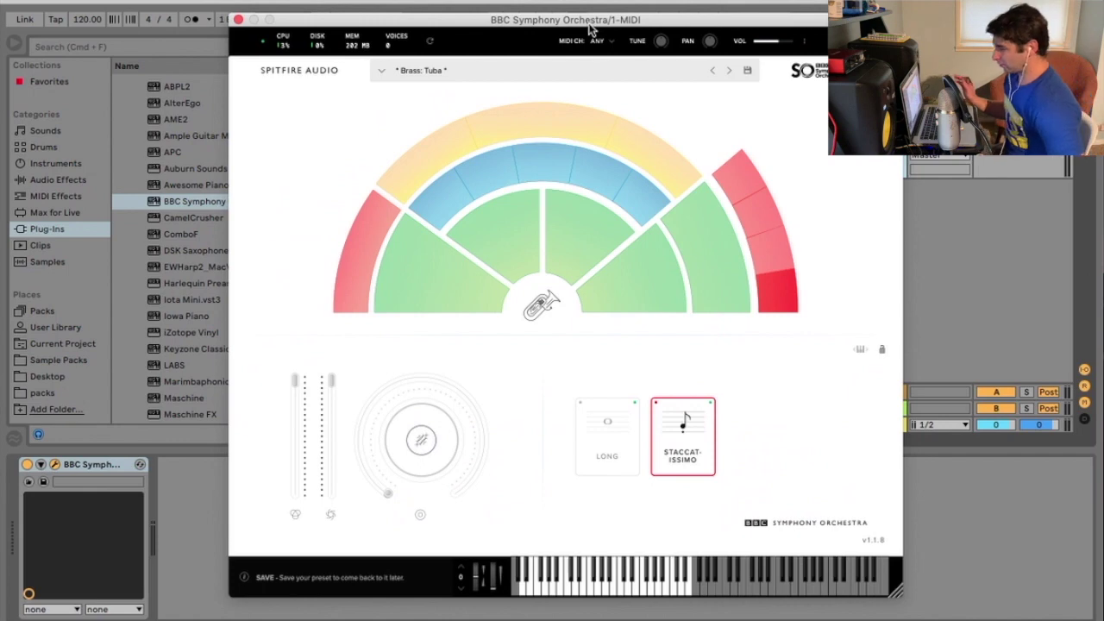